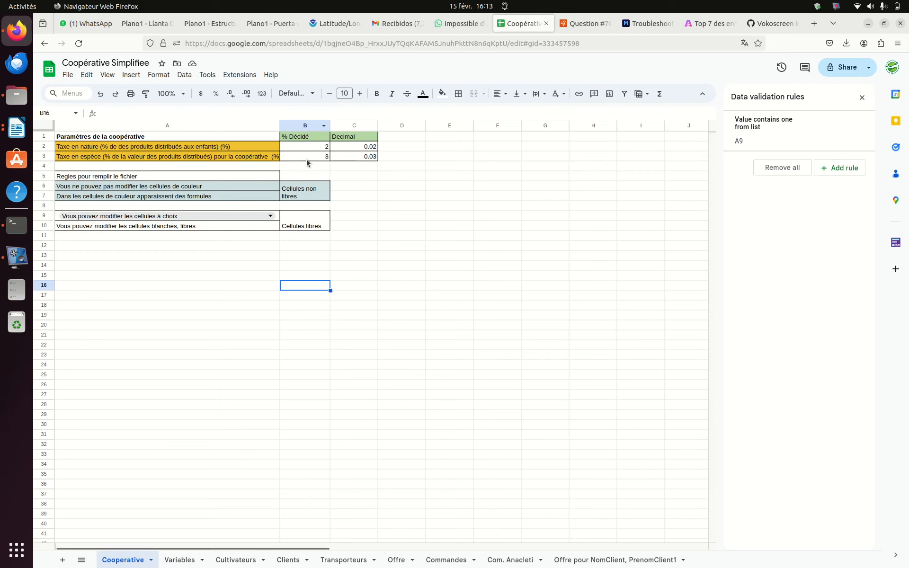
Step: Examine the Variables sheet's product, sales period, sales form and volume columns, including the choices available for the sales form in B2
{"action": "left_click", "coordinate": [183, 559]}
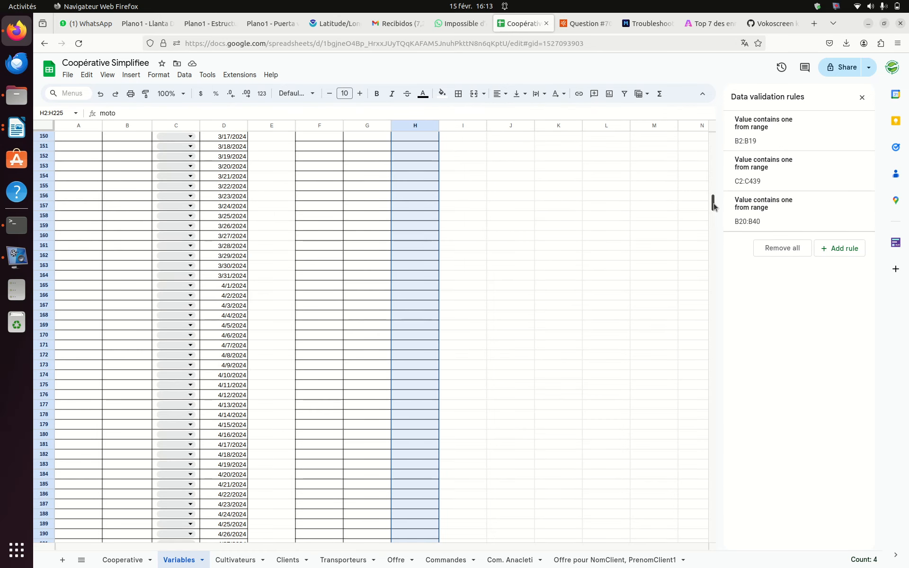
{"action": "left_click_drag", "start_coordinate": [713, 206], "coordinate": [619, 149]}
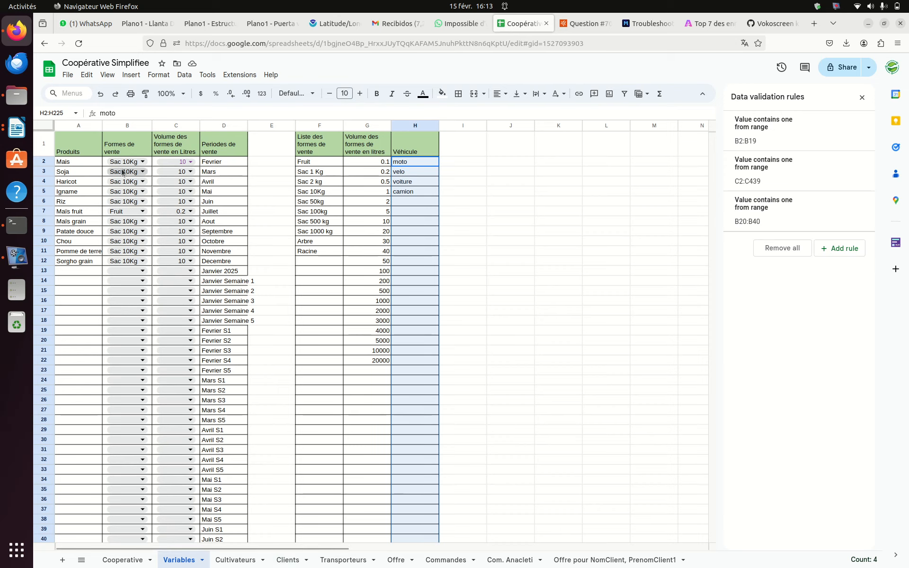
{"action": "left_click", "coordinate": [86, 162]}
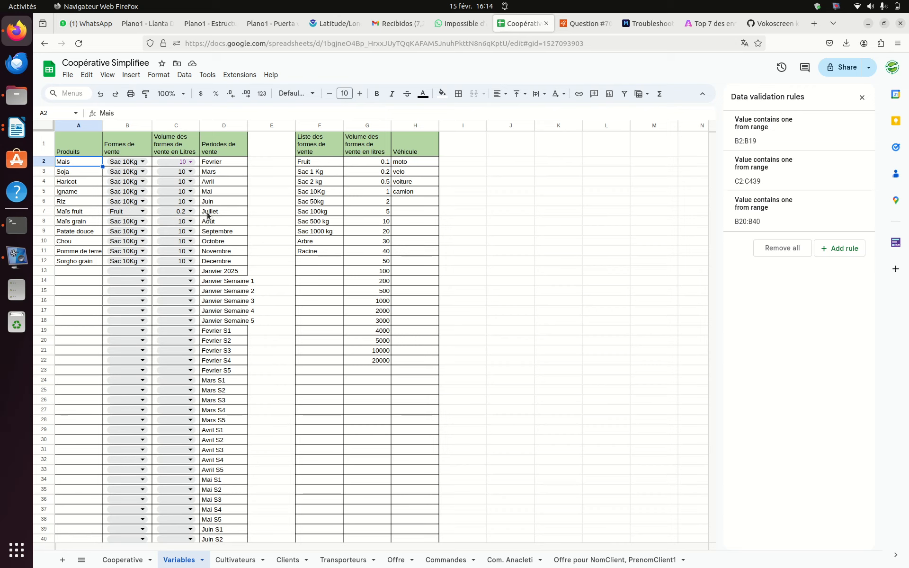
{"action": "left_click", "coordinate": [217, 163]}
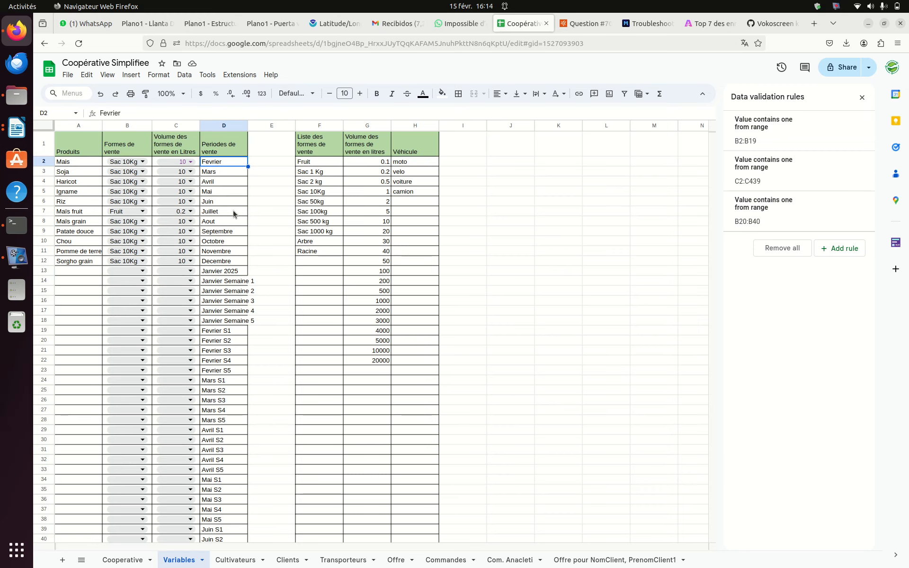
{"action": "scroll", "coordinate": [227, 218], "scroll_direction": "down", "scroll_amount": 15}
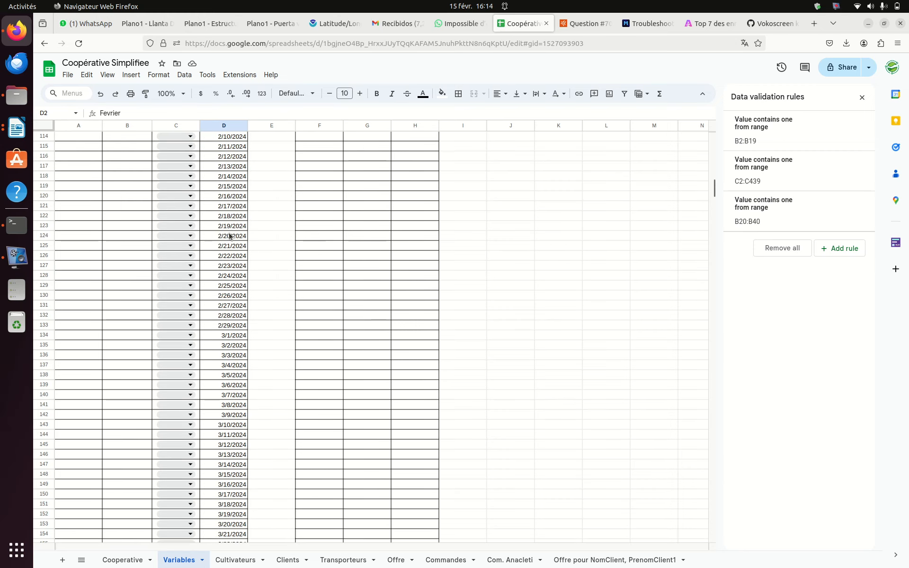
{"action": "scroll", "coordinate": [229, 236], "scroll_direction": "up", "scroll_amount": 15}
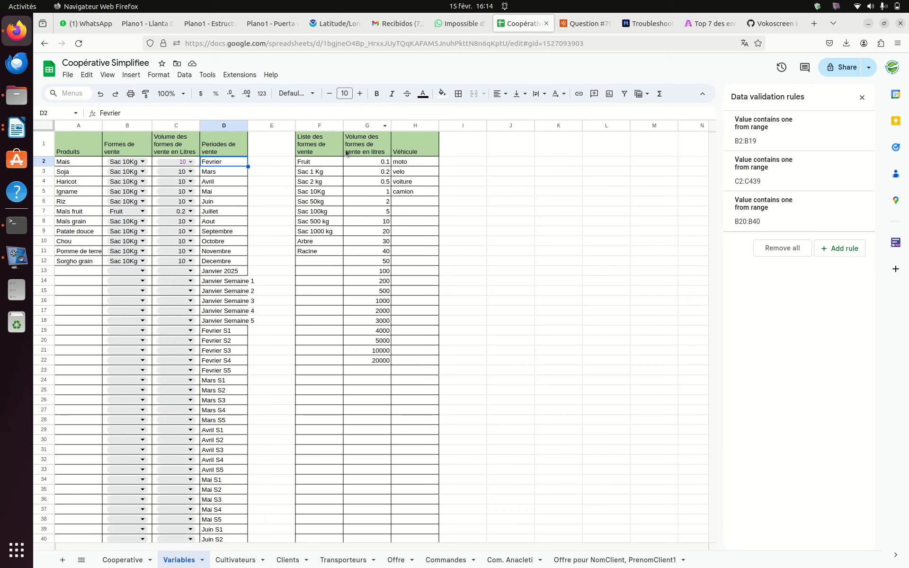
{"action": "left_click", "coordinate": [314, 147]}
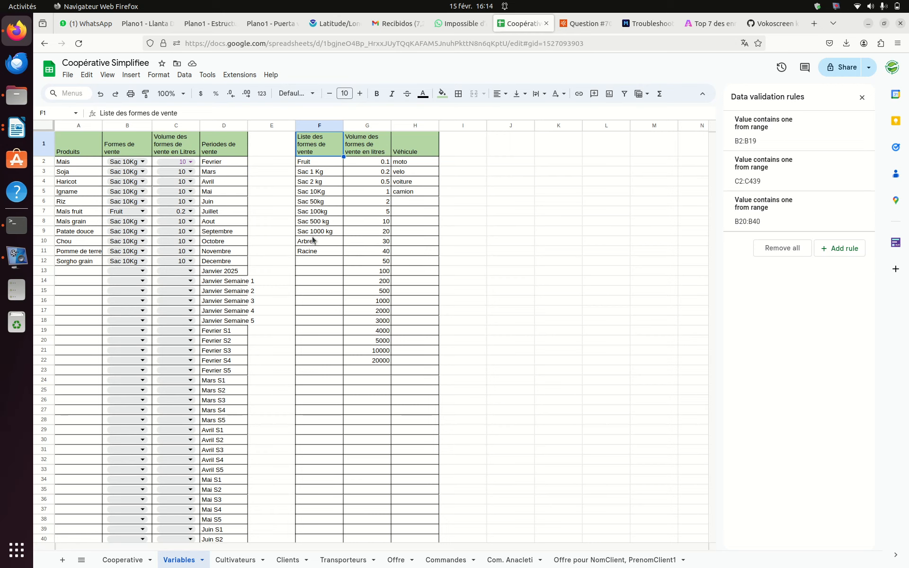
{"action": "left_click", "coordinate": [142, 161]}
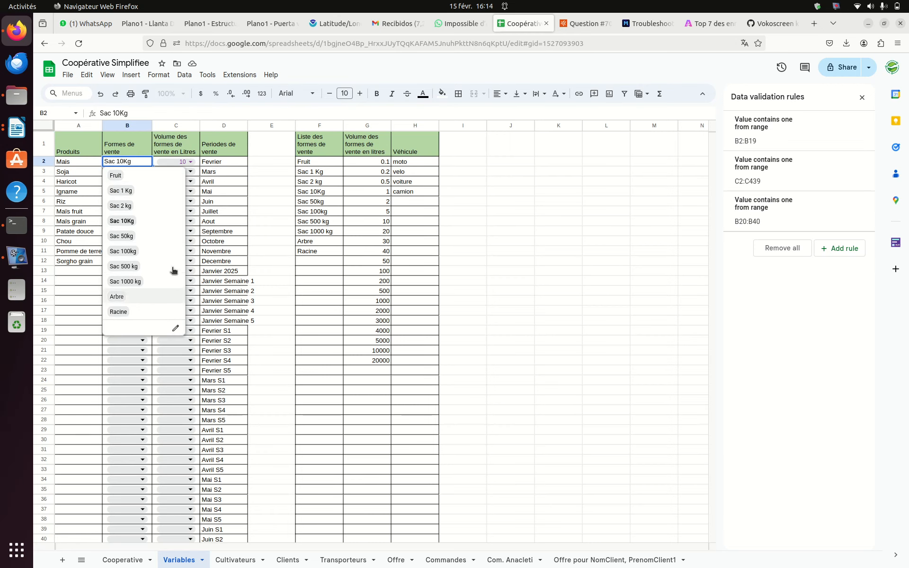
{"action": "left_click", "coordinate": [312, 267]}
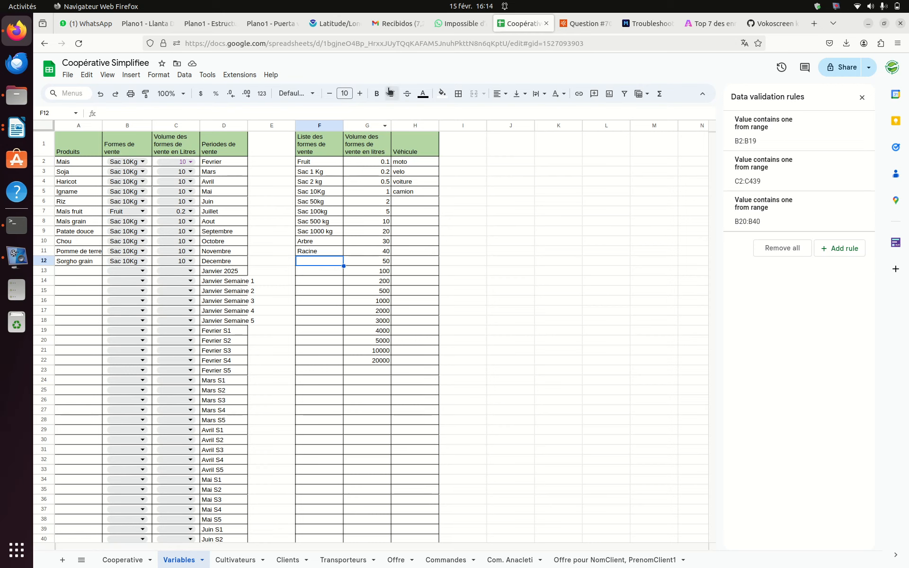
{"action": "left_click", "coordinate": [375, 162]}
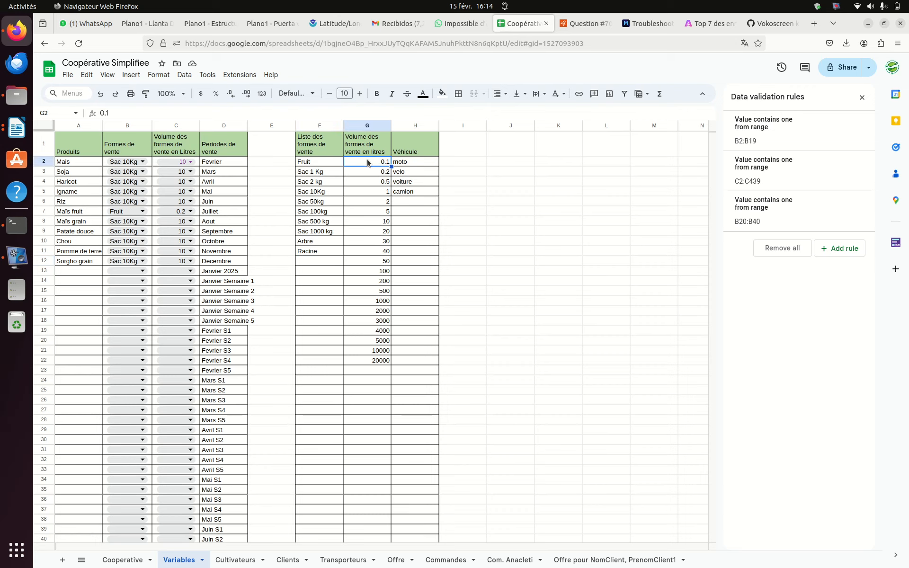
{"action": "left_click", "coordinate": [368, 151]}
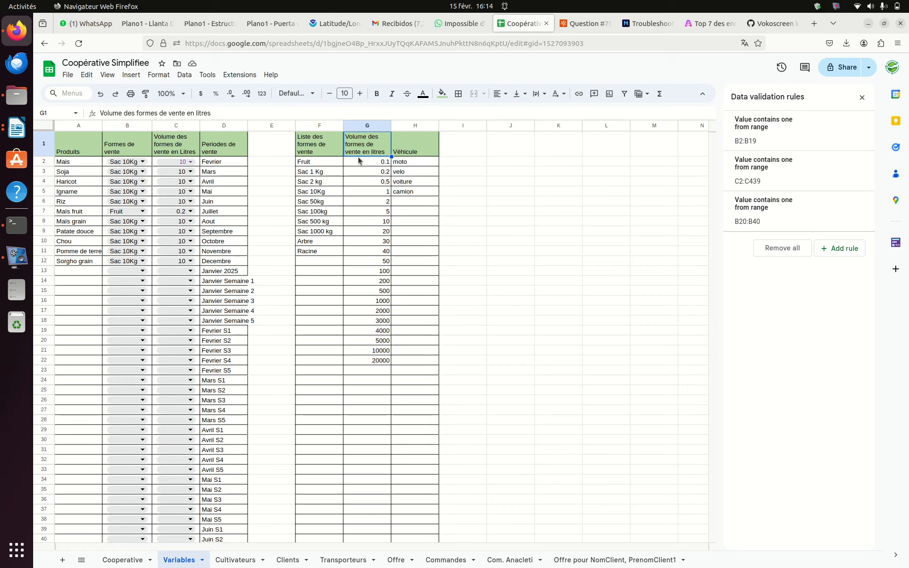
Step: Change the volume formula for Arbre in cell G10 to =G9+1000
{"action": "left_click", "coordinate": [376, 243]}
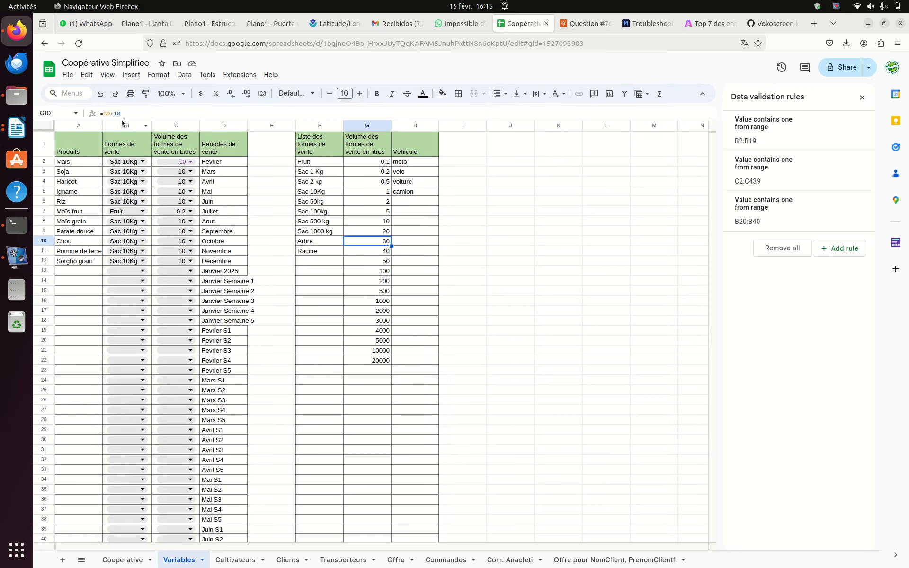
{"action": "left_click", "coordinate": [136, 114]}
{"action": "type", "text": "0"}
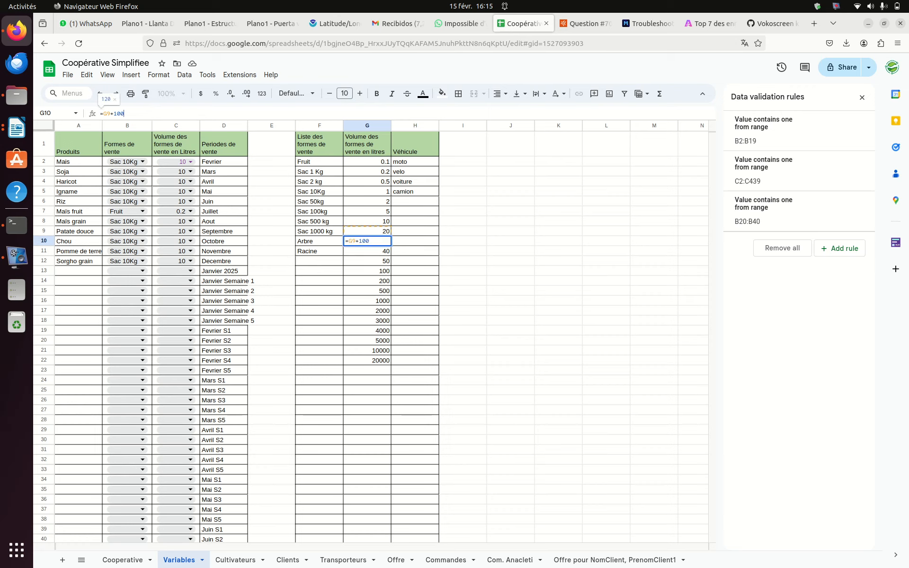
{"action": "key", "text": "Return"}
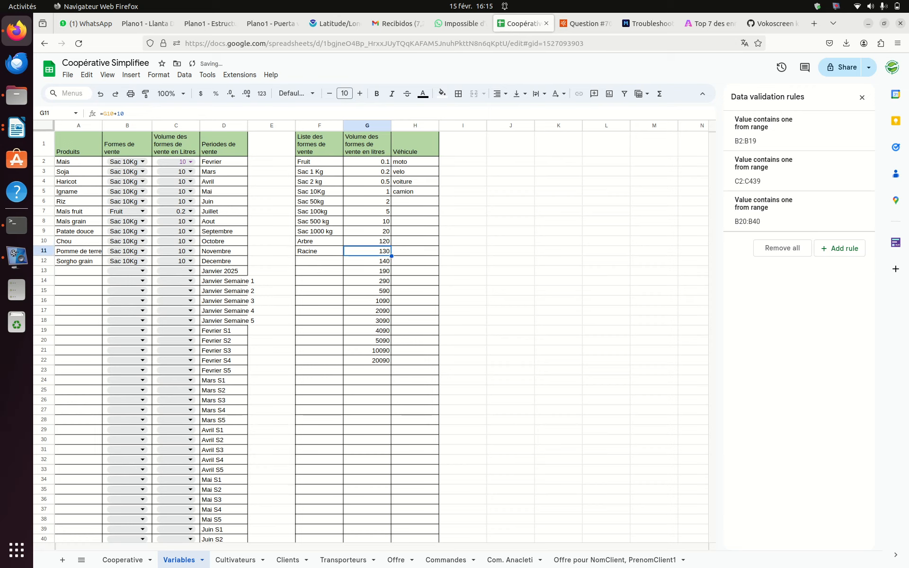
{"action": "left_click", "coordinate": [382, 242]}
{"action": "left_click", "coordinate": [117, 115]}
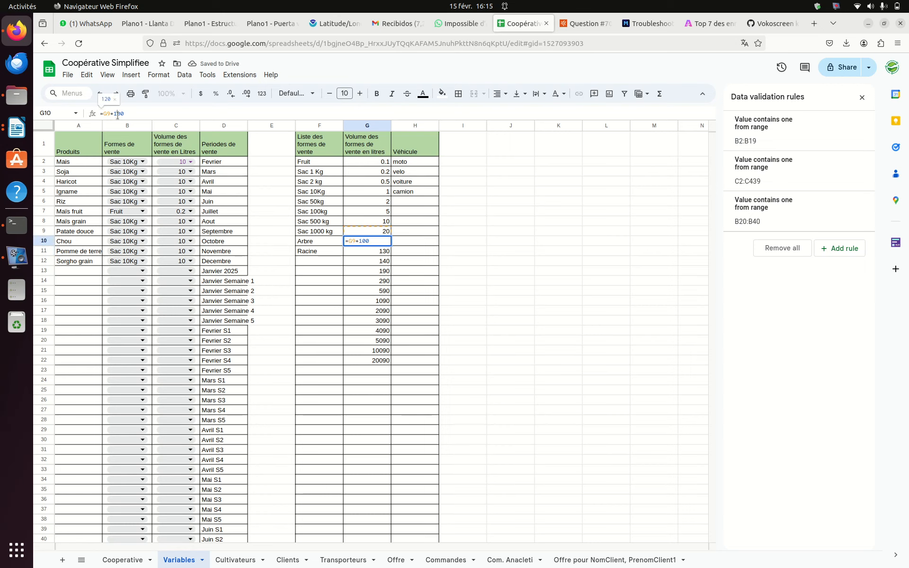
{"action": "type", "text": "0"}
{"action": "key", "text": "Return"}
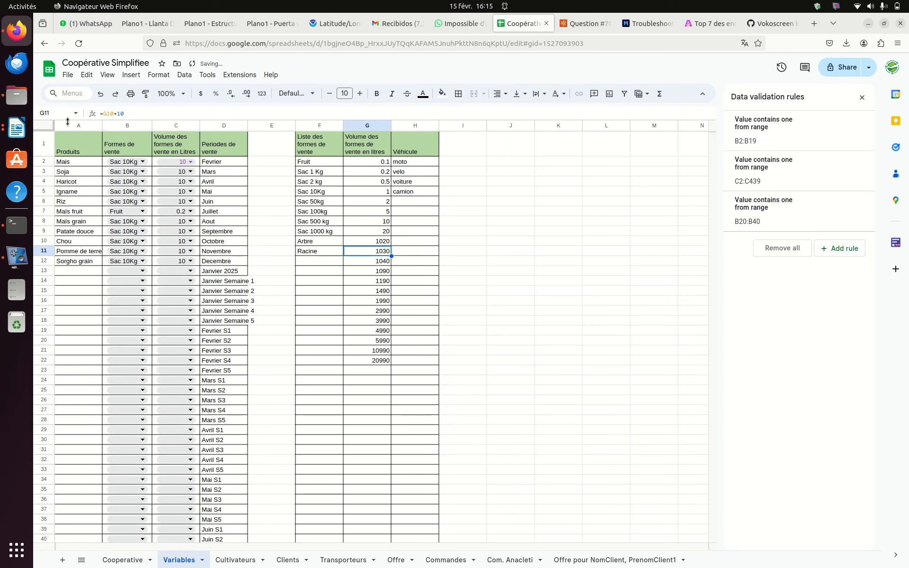
Step: Change the volume formula for Racine in cell G11 to =G10-1000
{"action": "left_click", "coordinate": [114, 114]}
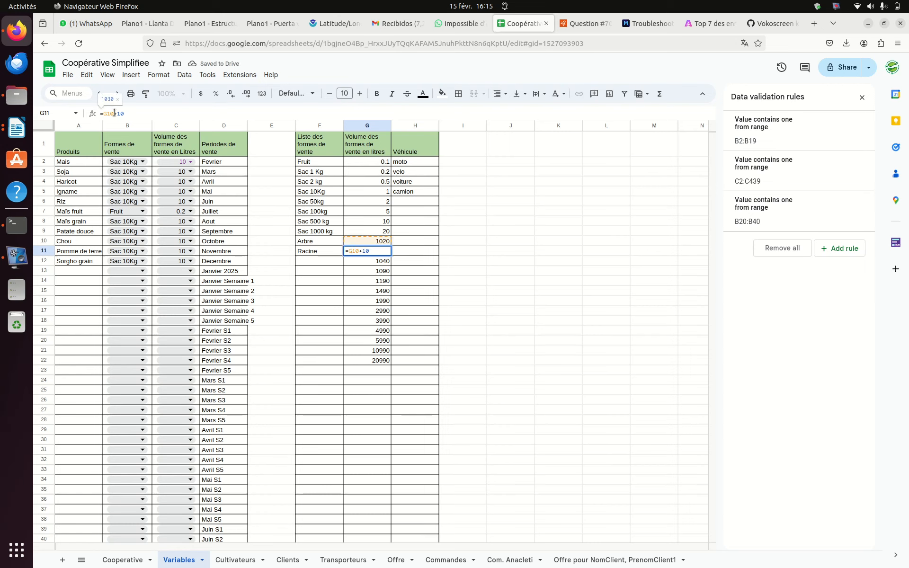
{"action": "key", "text": "BackSpace"}
{"action": "type", "text": "-8980"}
{"action": "key", "text": "Return"}
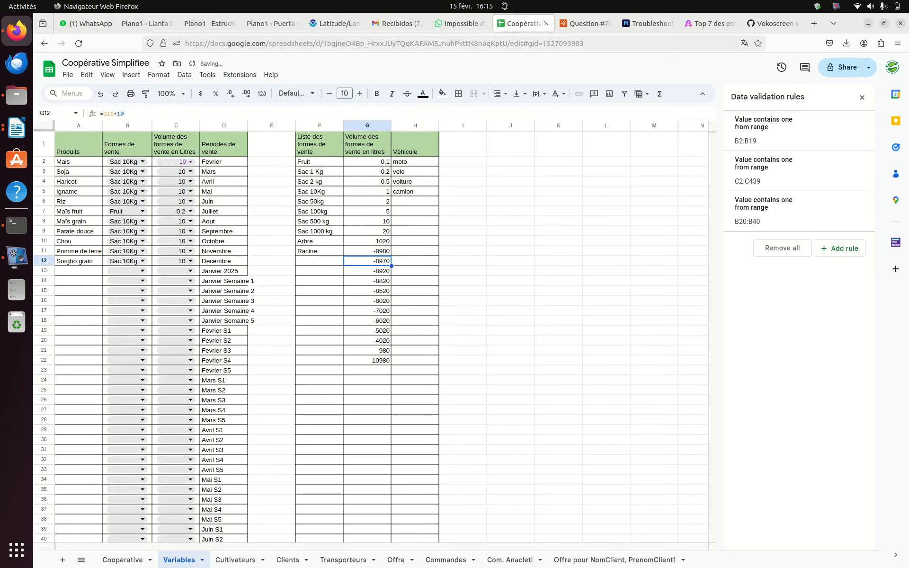
{"action": "left_click_drag", "start_coordinate": [346, 249], "coordinate": [345, 243]}
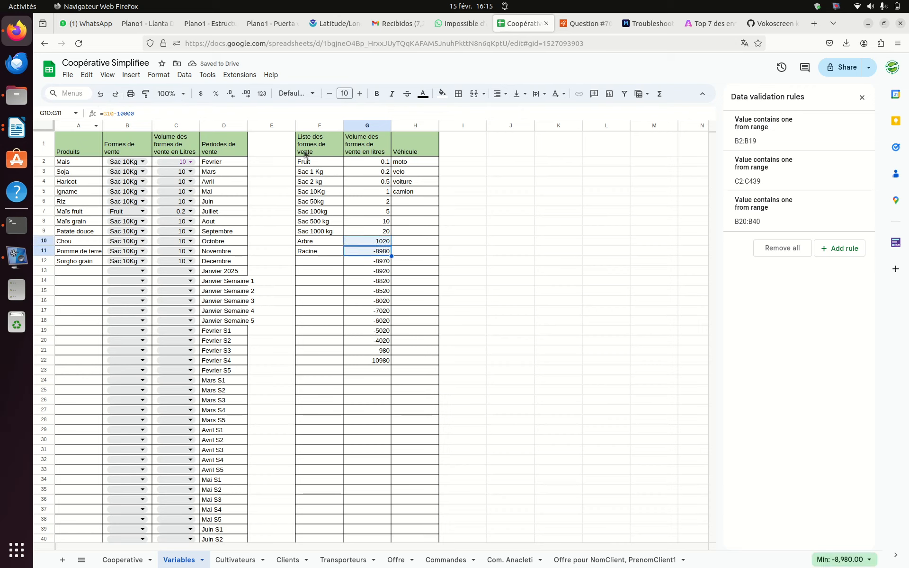
{"action": "left_click", "coordinate": [355, 252]}
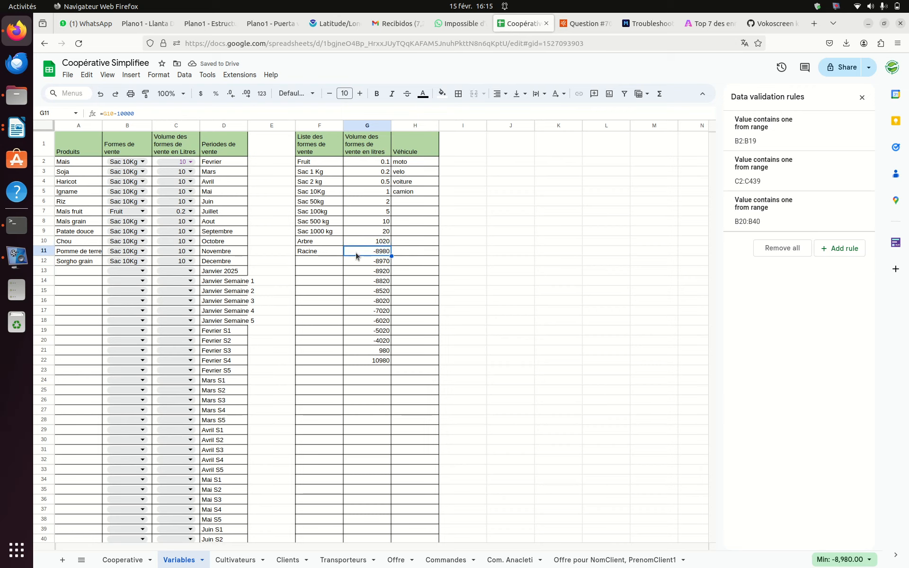
{"action": "left_click", "coordinate": [183, 113]}
{"action": "key", "text": "BackSpace"}
{"action": "key", "text": "Return"}
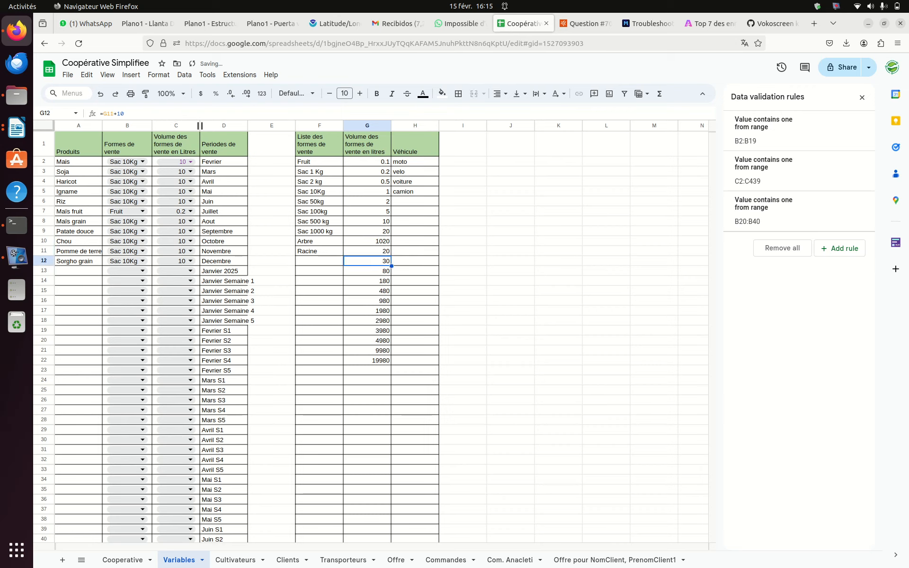
Step: Clear the phone numbers in cells G6 and G9 of the Cultivateurs sheet
{"action": "left_click", "coordinate": [409, 162]}
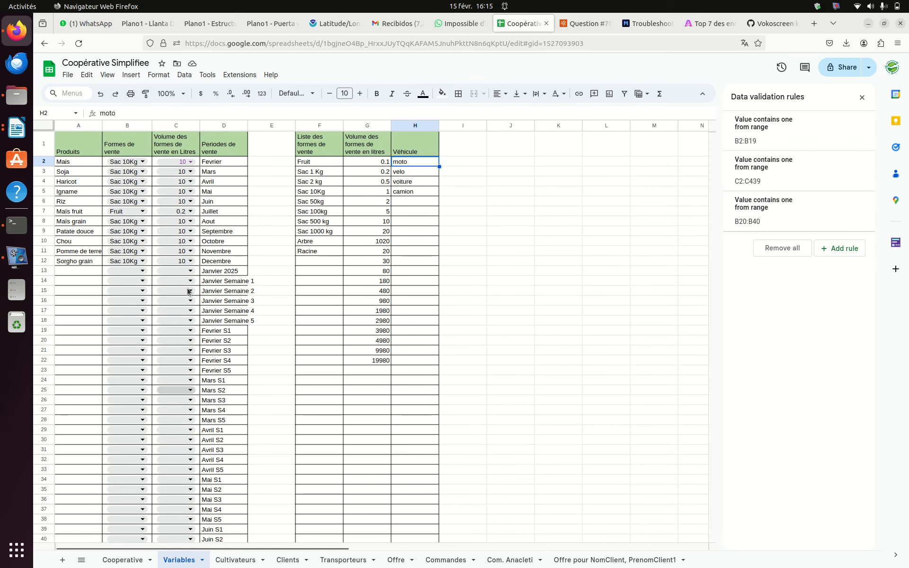
{"action": "left_click", "coordinate": [235, 560]}
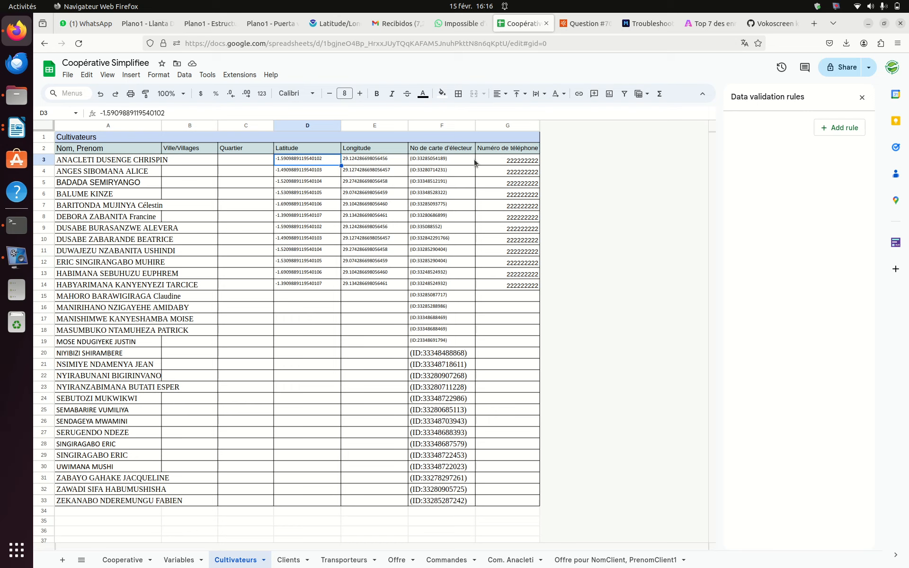
{"action": "left_click", "coordinate": [512, 194]}
{"action": "key", "text": "Delete"}
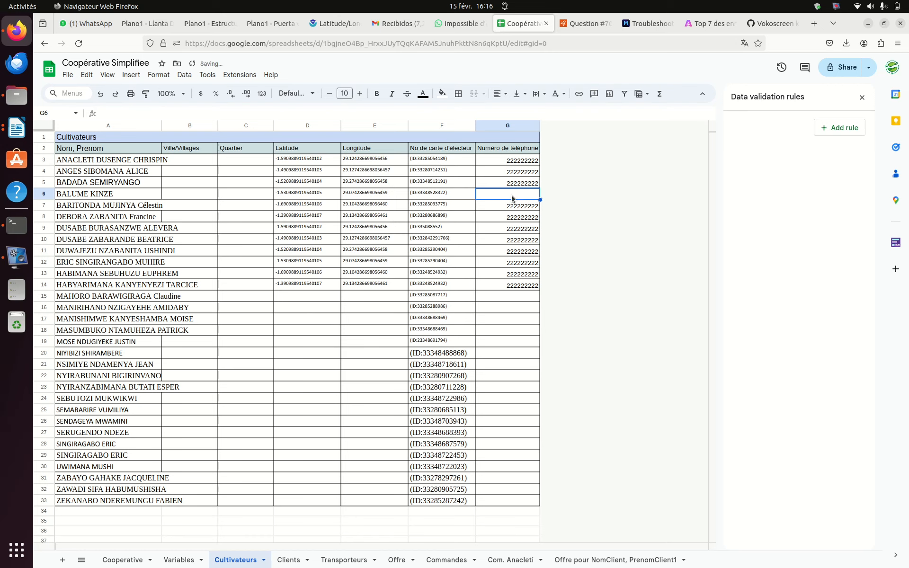
{"action": "left_click", "coordinate": [512, 229]}
{"action": "key", "text": "Delete"}
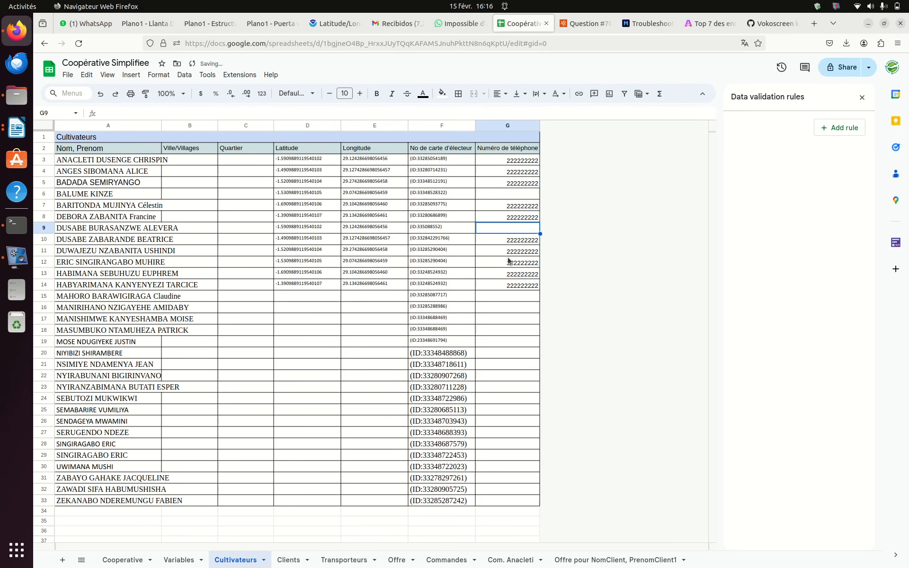
Step: Review the Clients sheet alongside the phone number column of the Cultivateurs sheet
{"action": "left_click", "coordinate": [291, 559]}
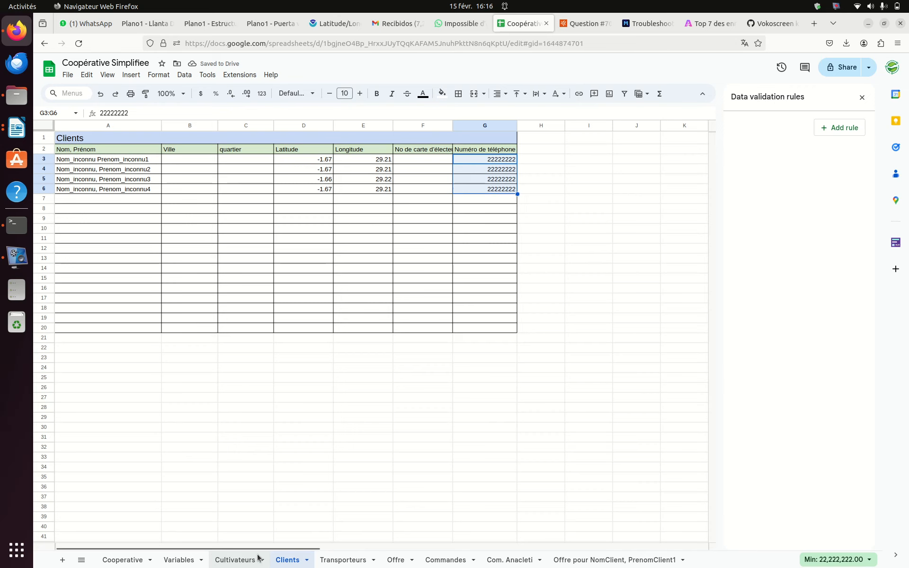
{"action": "left_click", "coordinate": [242, 558]}
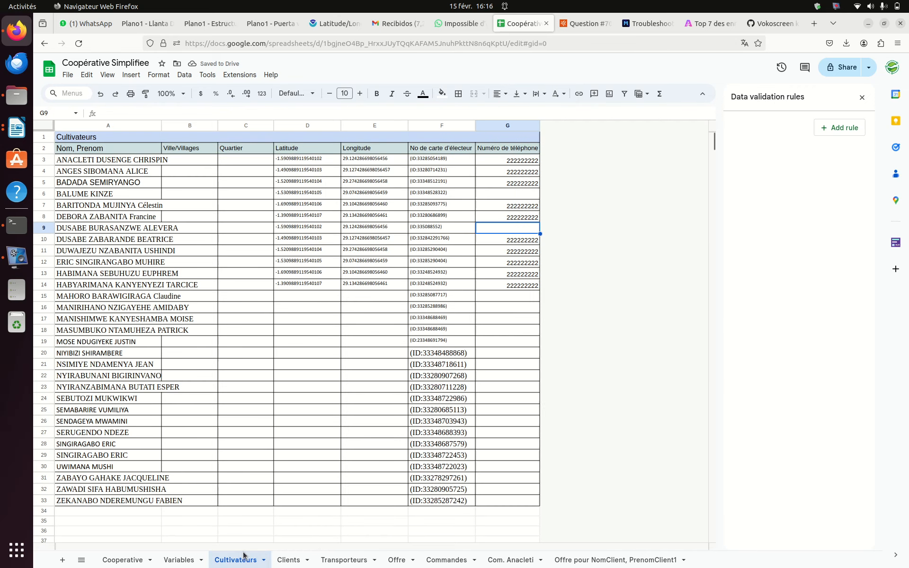
{"action": "left_click", "coordinate": [509, 192]}
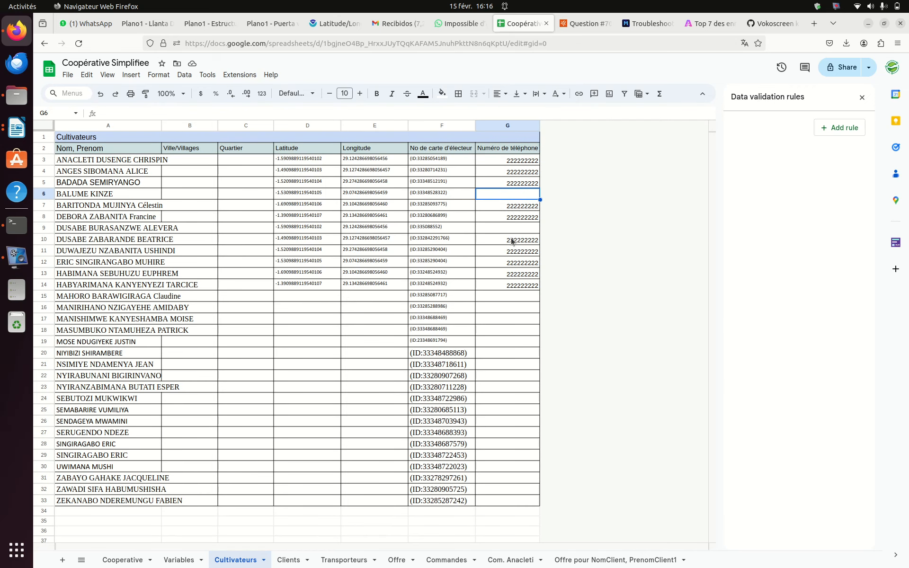
{"action": "left_click", "coordinate": [287, 560]}
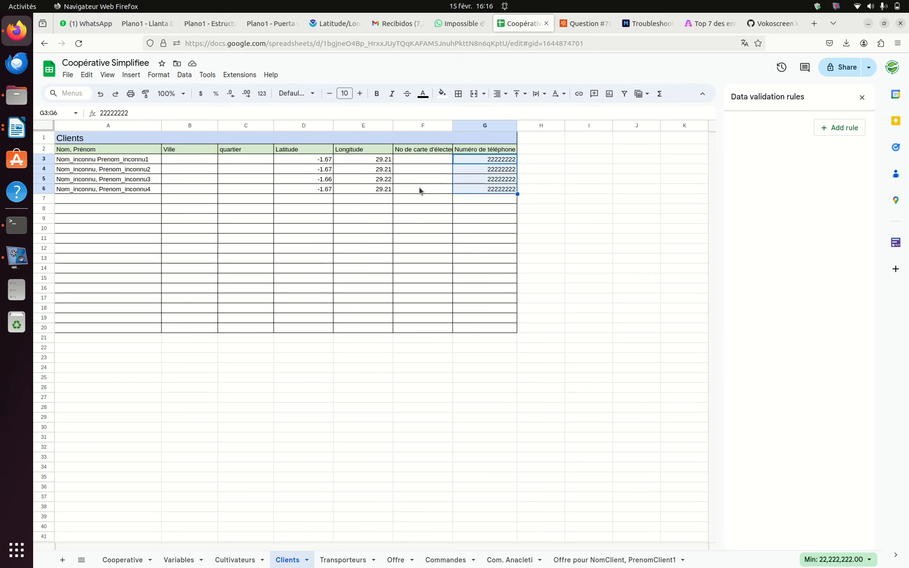
Step: Widen the Vehicule column H on the Transporteurs sheet so the full vehicle names fit
{"action": "left_click", "coordinate": [347, 561]}
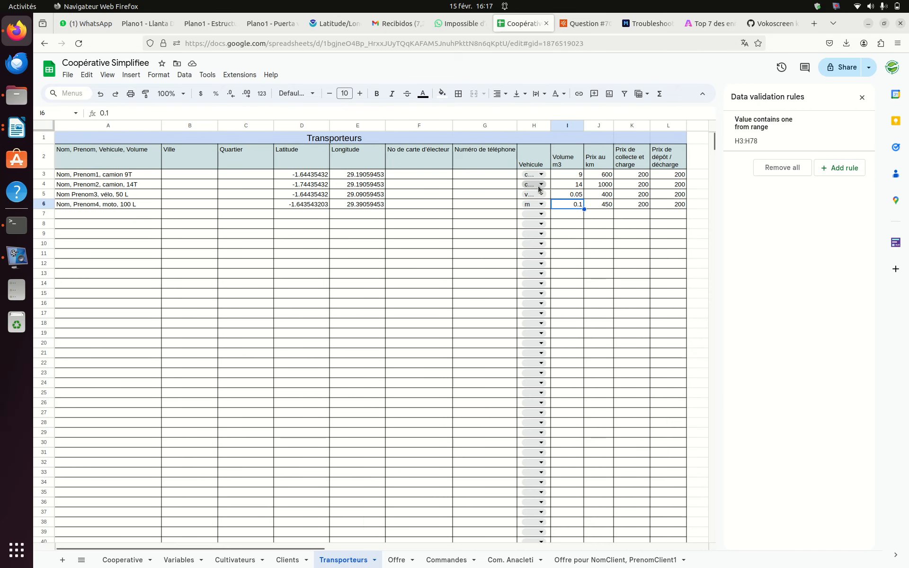
{"action": "left_click_drag", "start_coordinate": [285, 549], "coordinate": [363, 542]}
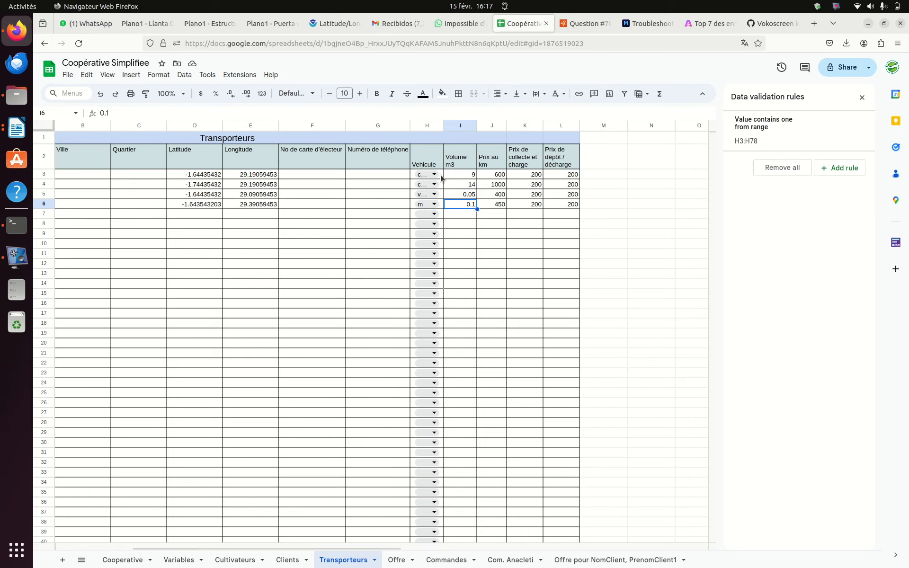
{"action": "mouse_move", "coordinate": [446, 126]}
{"action": "left_mouse_down"}
{"action": "mouse_move", "coordinate": [478, 125]}
{"action": "mouse_move", "coordinate": [458, 131]}
{"action": "left_mouse_up"}
{"action": "left_click", "coordinate": [474, 125]}
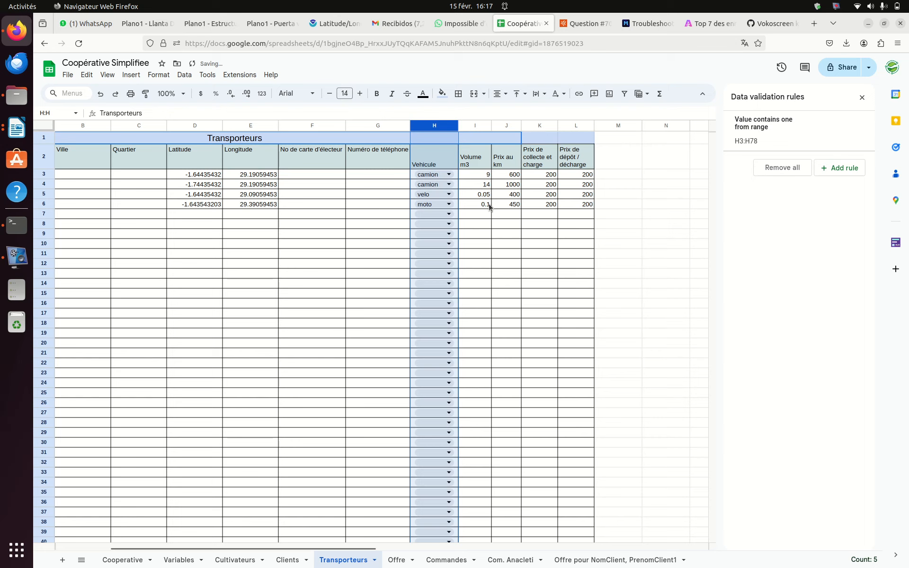
Step: Examine the first transporter's volume, price per km and collection and loading price in row 3
{"action": "left_click", "coordinate": [483, 176]}
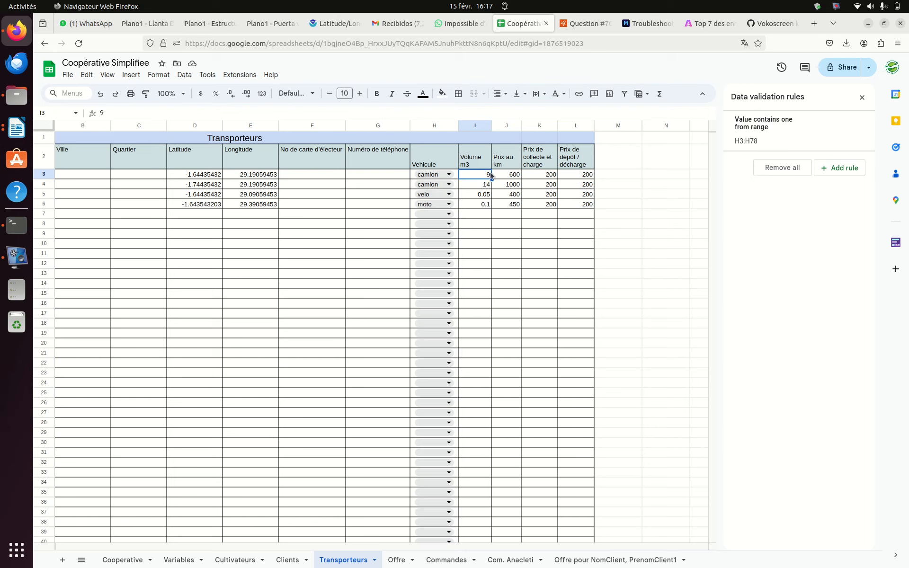
{"action": "left_click", "coordinate": [506, 174]}
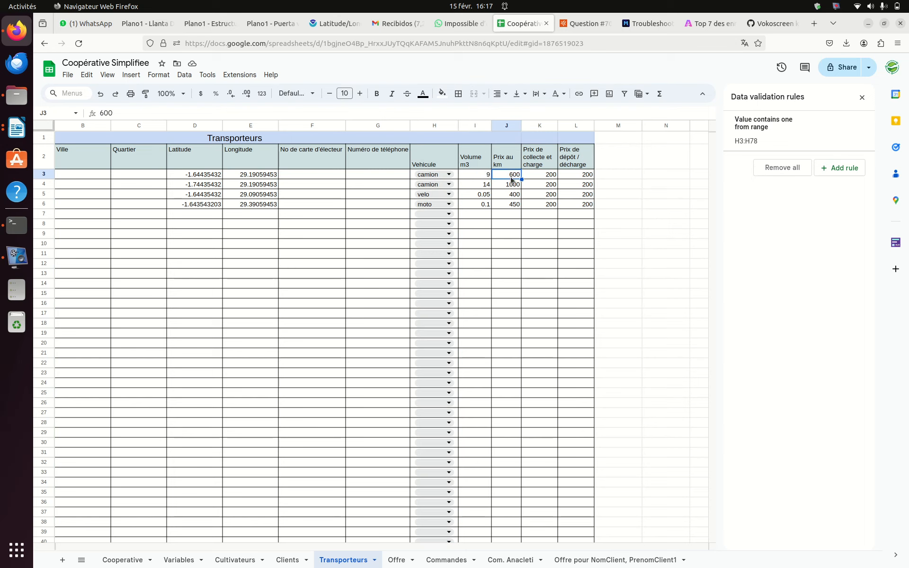
{"action": "left_click", "coordinate": [541, 178]}
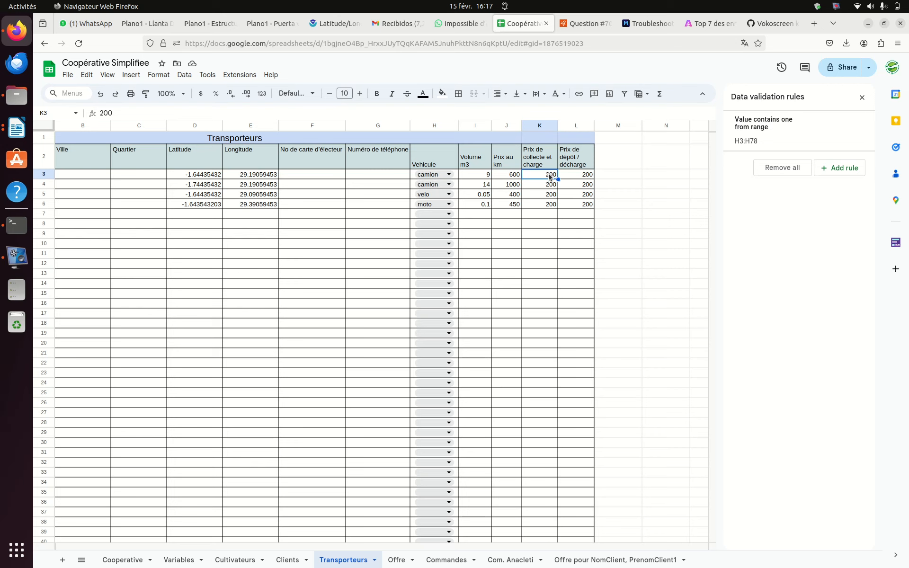
Step: Examine the first transporter's deposit and unloading price alongside the Prix de collecte et charge column on the Transporteurs sheet
{"action": "left_click", "coordinate": [575, 177]}
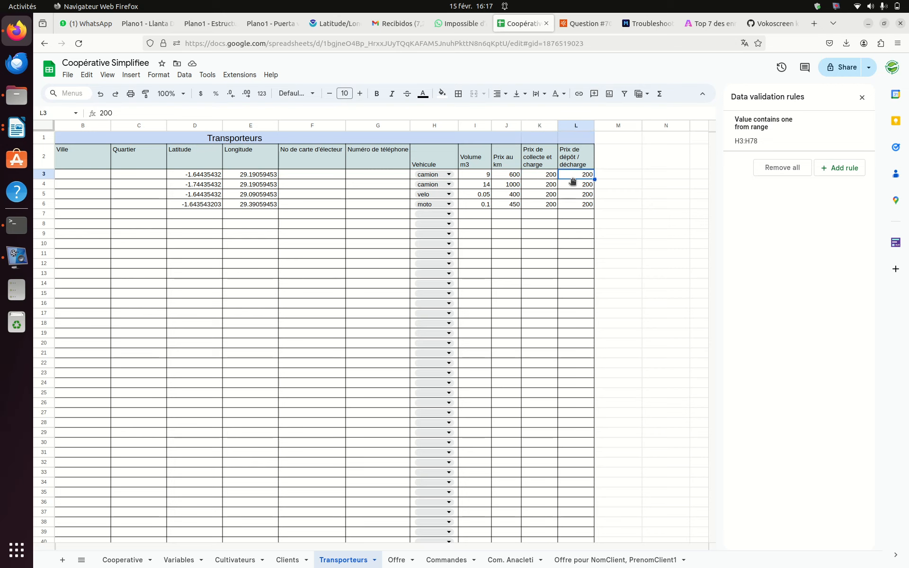
{"action": "left_click", "coordinate": [537, 165]}
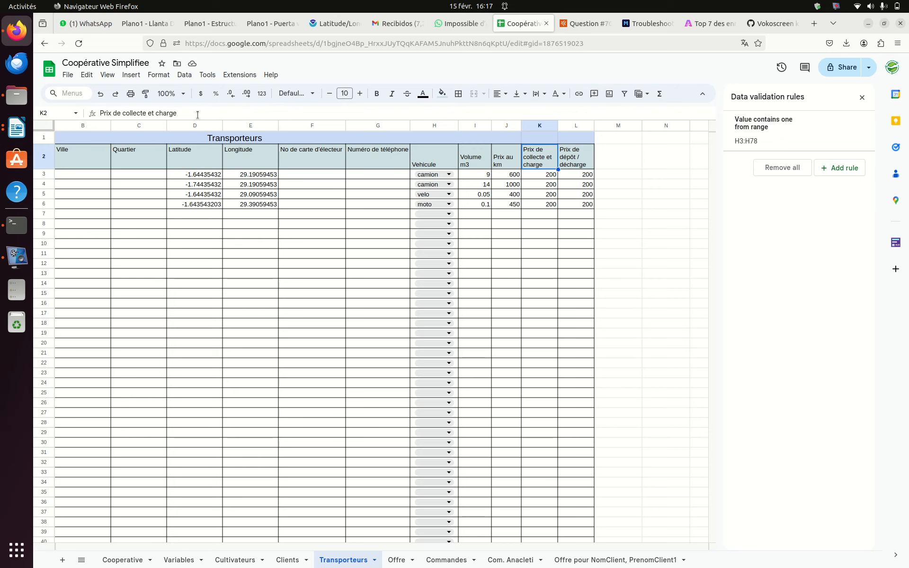
{"action": "left_click", "coordinate": [546, 176]}
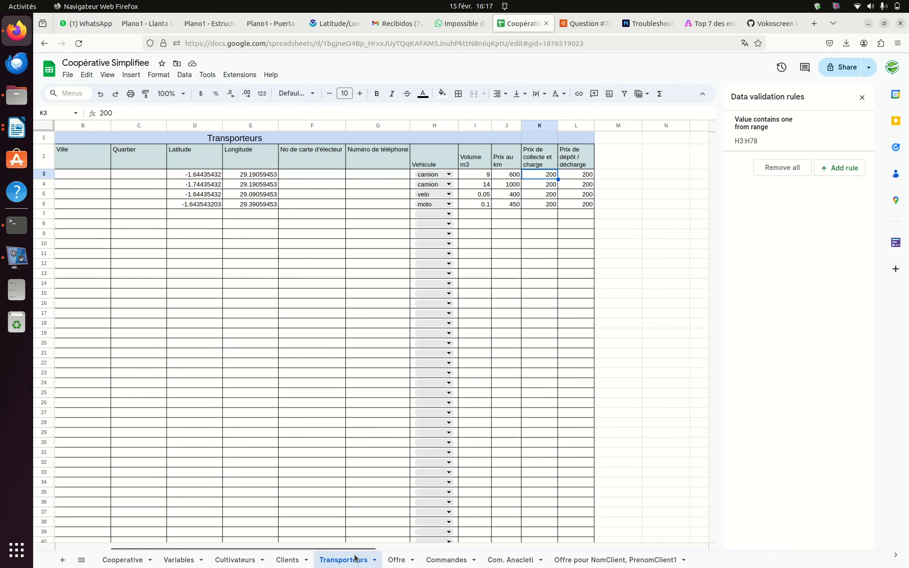
Step: Examine the first offer's producer list, product, sale form, form volume and offered quantity on the Offre sheet
{"action": "left_click", "coordinate": [397, 560]}
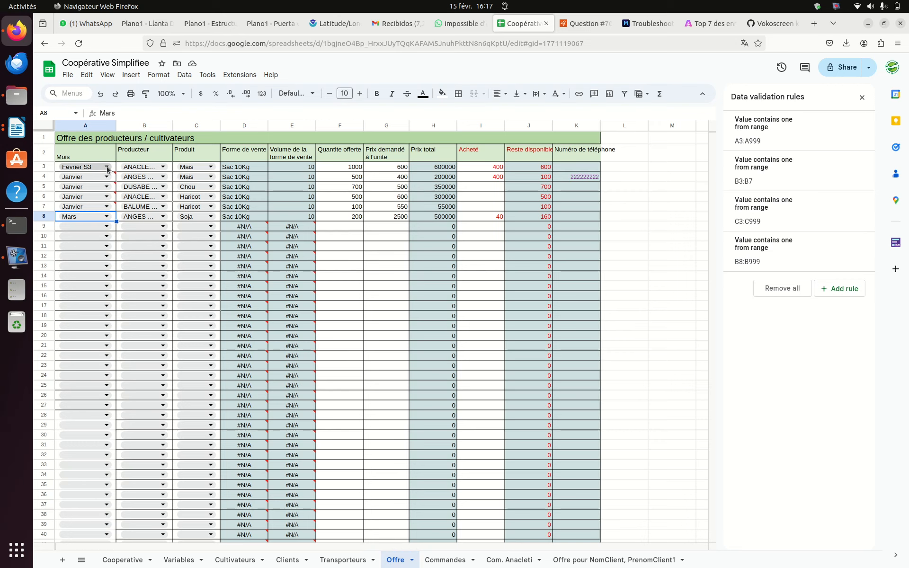
{"action": "left_click", "coordinate": [163, 169]}
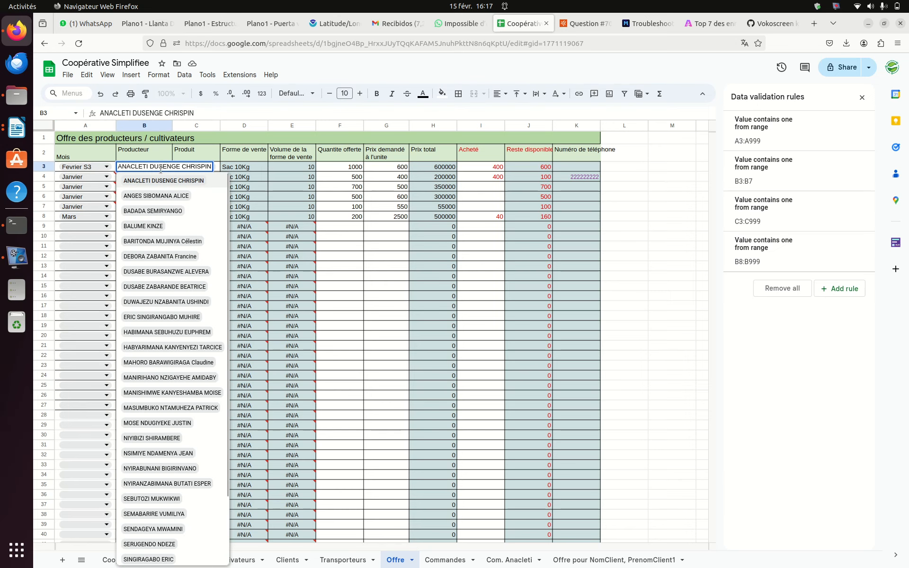
{"action": "left_click", "coordinate": [157, 157]}
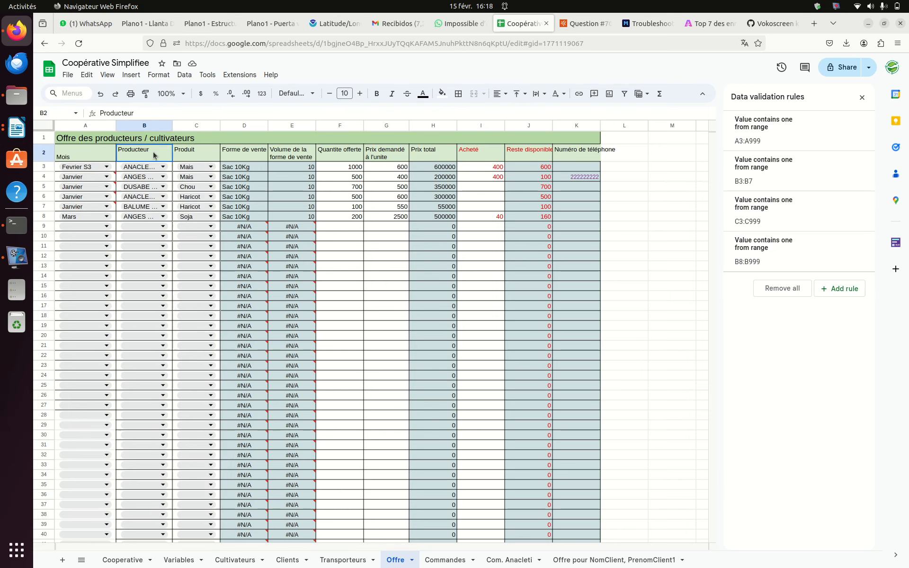
{"action": "left_click", "coordinate": [176, 169]}
{"action": "left_click", "coordinate": [239, 168]}
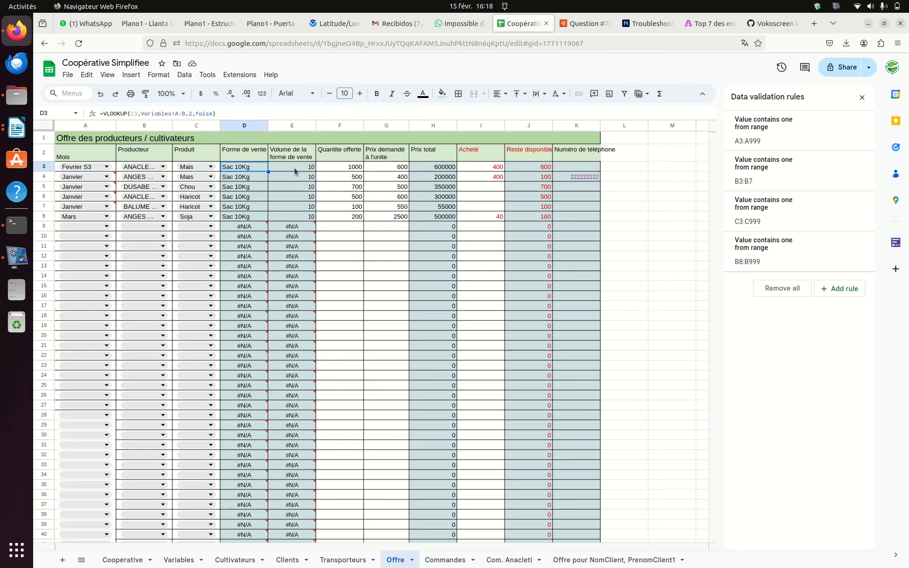
{"action": "left_click", "coordinate": [297, 166]}
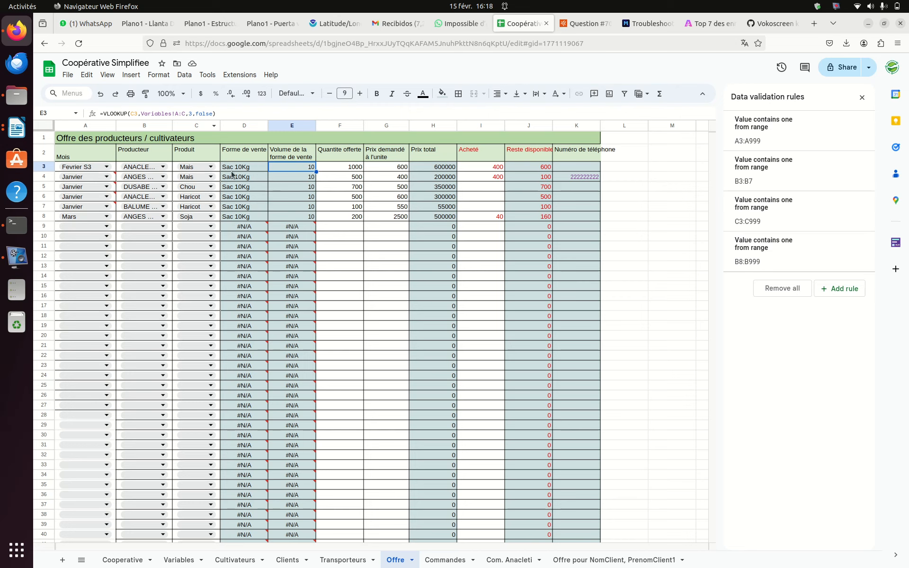
{"action": "left_click", "coordinate": [333, 169]}
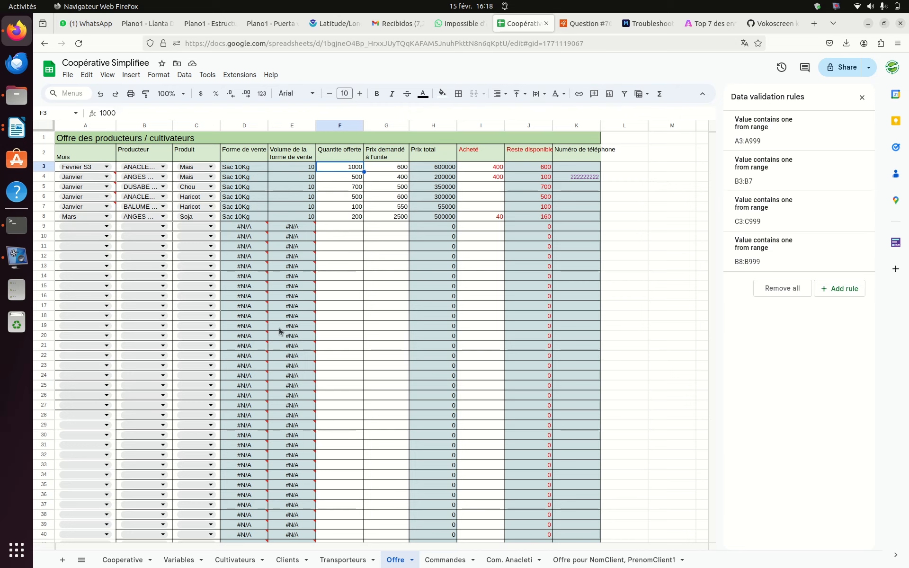
Step: Compare the sale form and volume lookups in row 3 of the Offre sheet with their source on the Variables sheet
{"action": "left_click", "coordinate": [250, 170]}
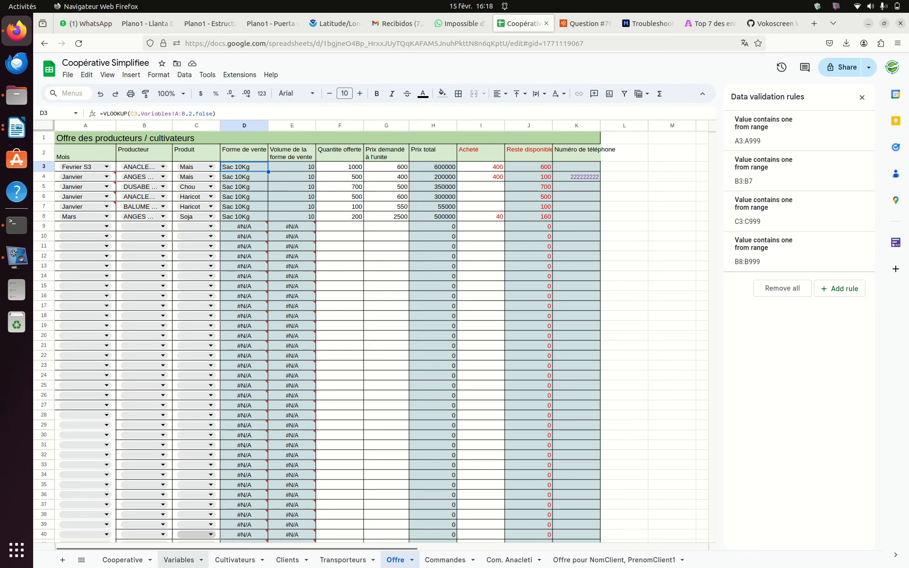
{"action": "left_click", "coordinate": [180, 560]}
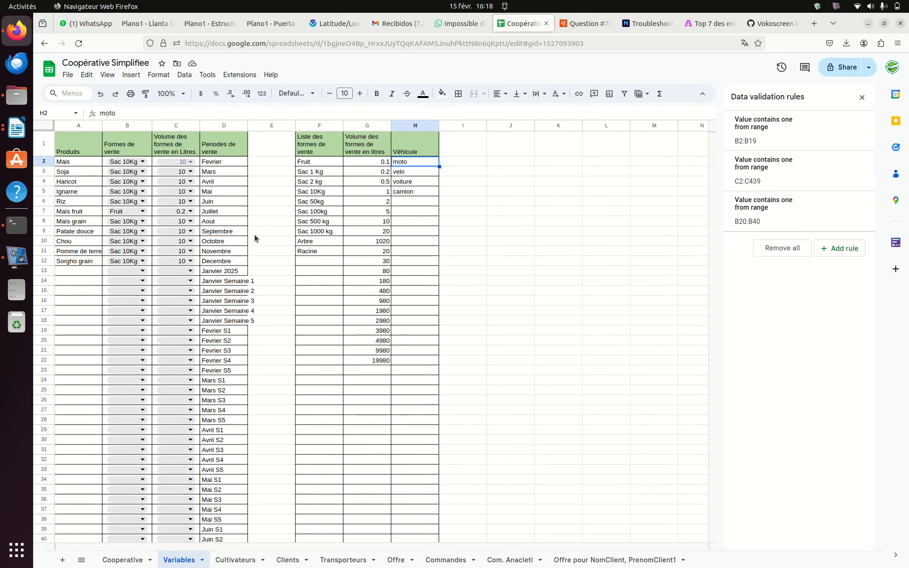
{"action": "left_click", "coordinate": [396, 560]}
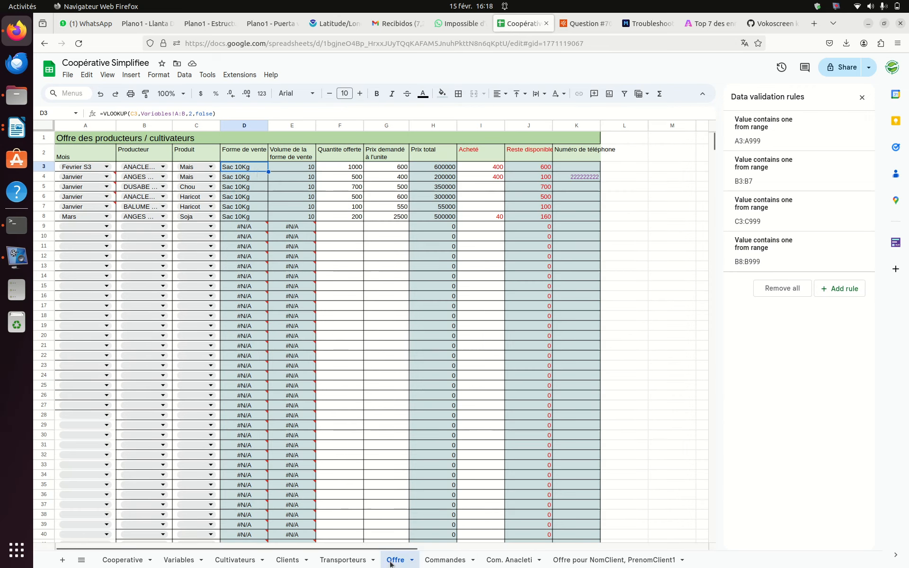
{"action": "left_click", "coordinate": [285, 166]}
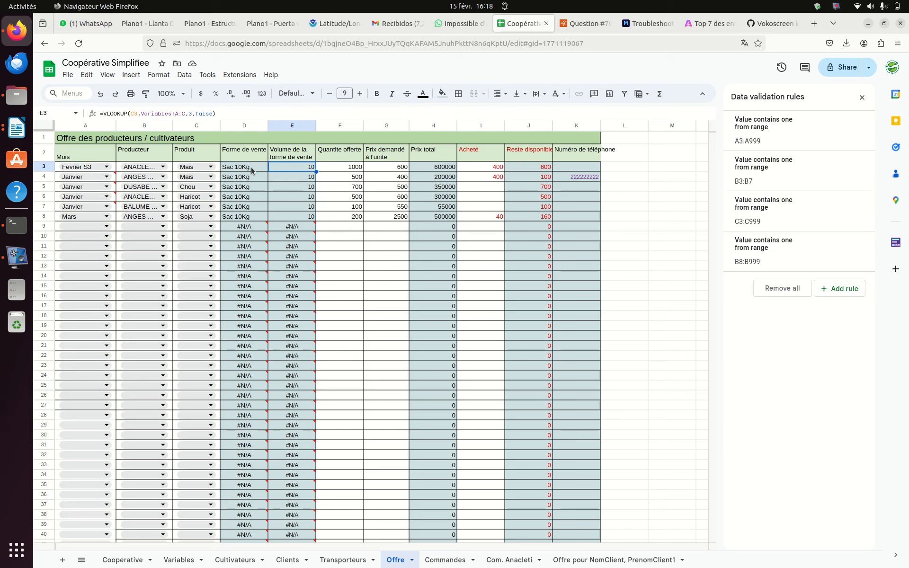
Step: Examine the first offer's quantity, unit price, total, purchased and remaining amounts, plus the phone number lookup in K4
{"action": "left_click", "coordinate": [350, 166]}
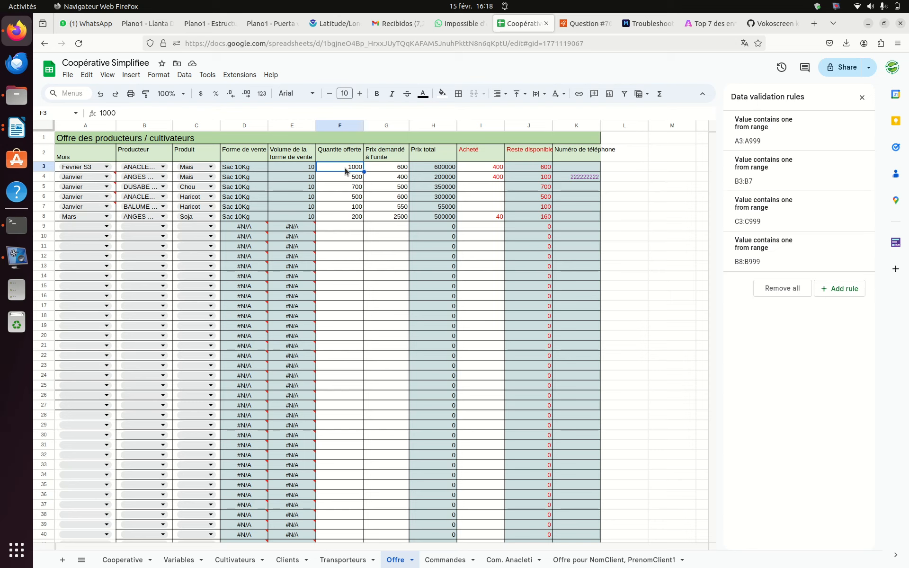
{"action": "left_click", "coordinate": [394, 169]}
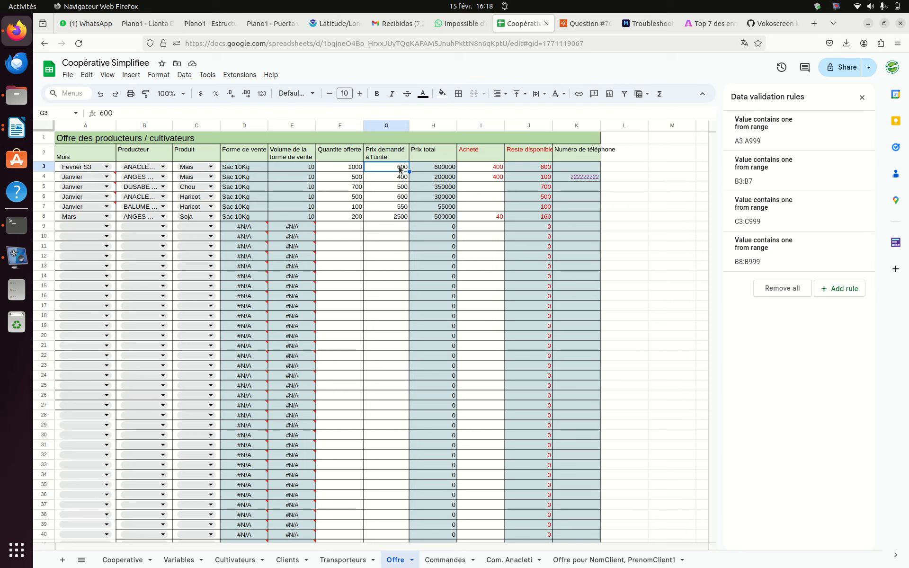
{"action": "left_click", "coordinate": [437, 169]}
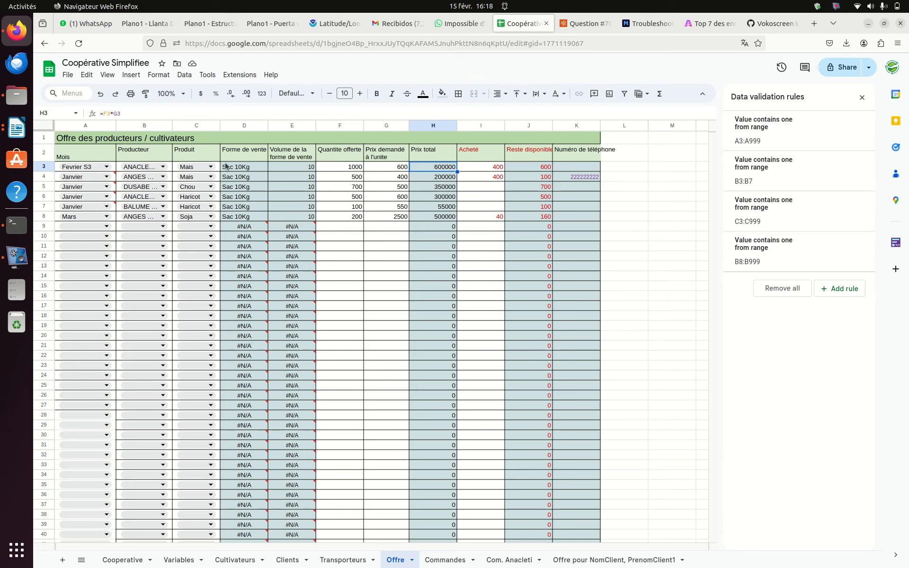
{"action": "left_click", "coordinate": [486, 168]}
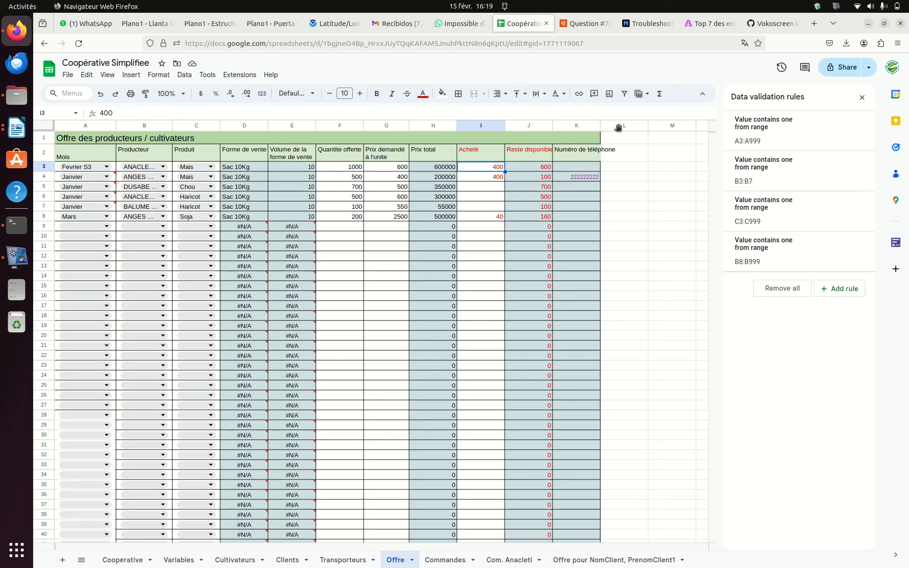
{"action": "left_click", "coordinate": [537, 168]}
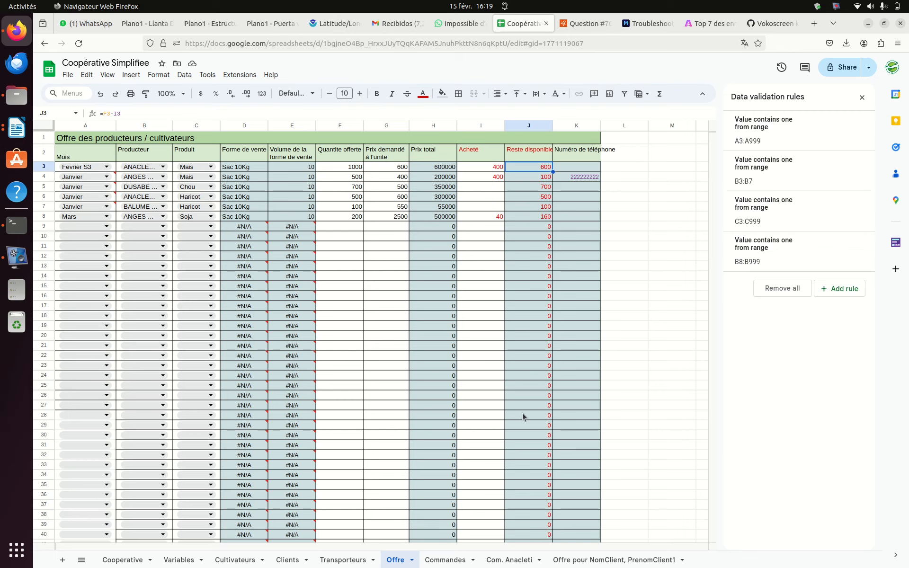
{"action": "left_click", "coordinate": [571, 179]}
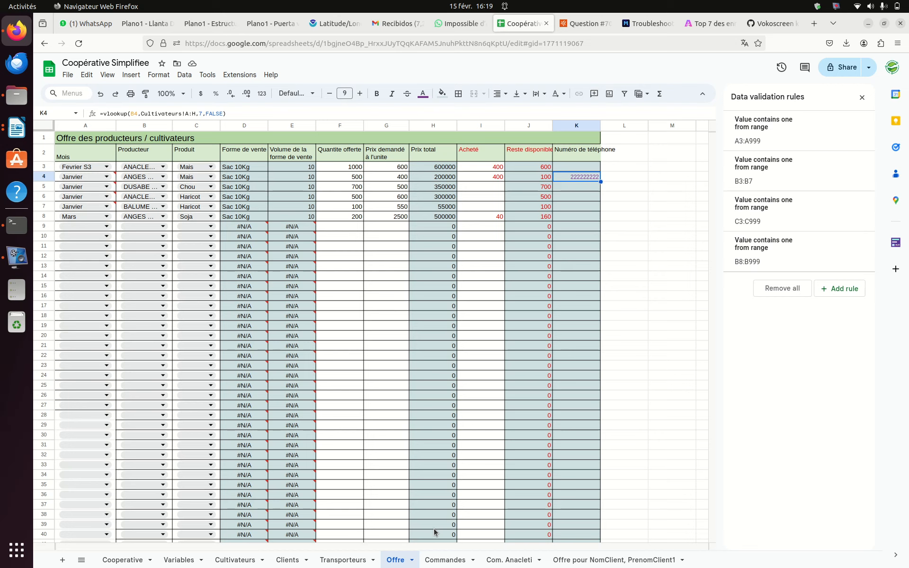
Step: Review the first order's month, quantity and offered unit price on the Commandes sheet
{"action": "left_click", "coordinate": [445, 560]}
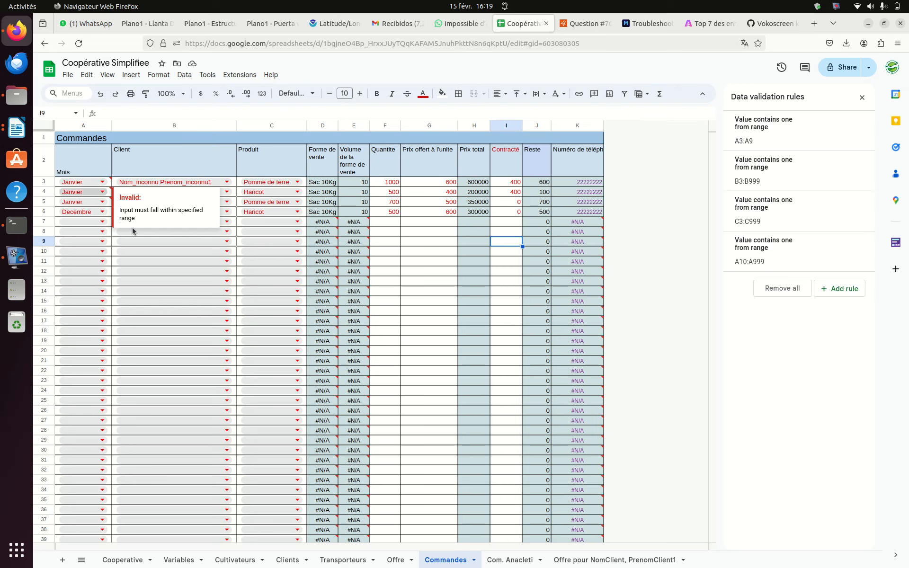
{"action": "left_click", "coordinate": [387, 351]}
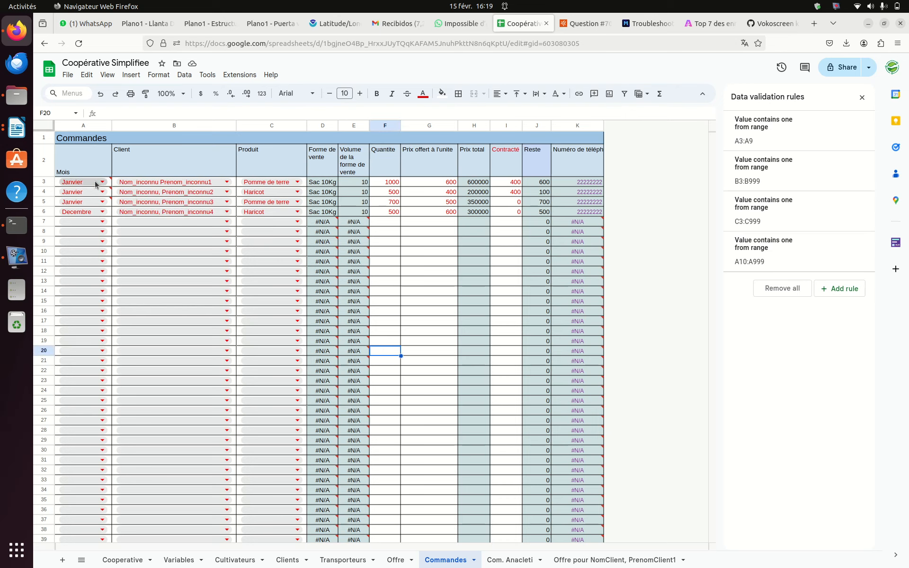
{"action": "mouse_move", "coordinate": [96, 184]}
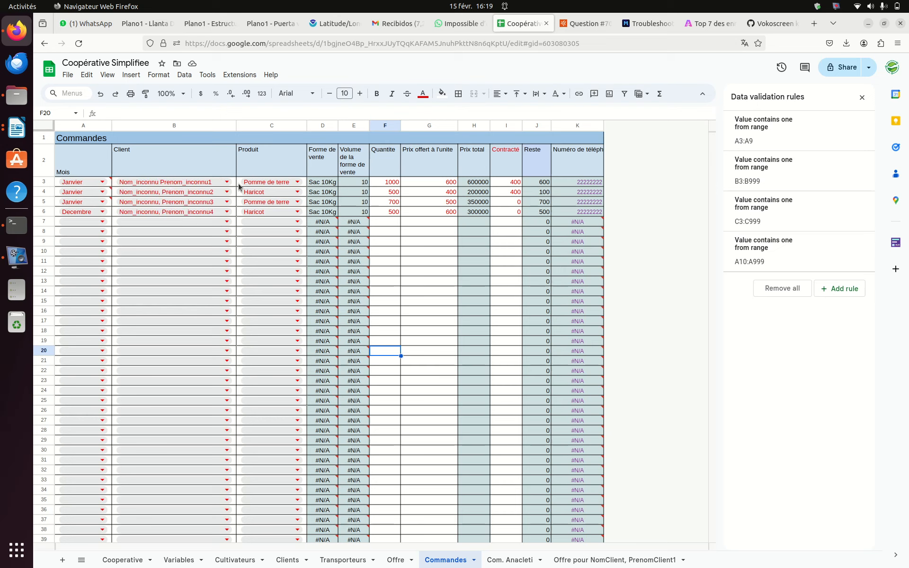
{"action": "left_click", "coordinate": [389, 184]}
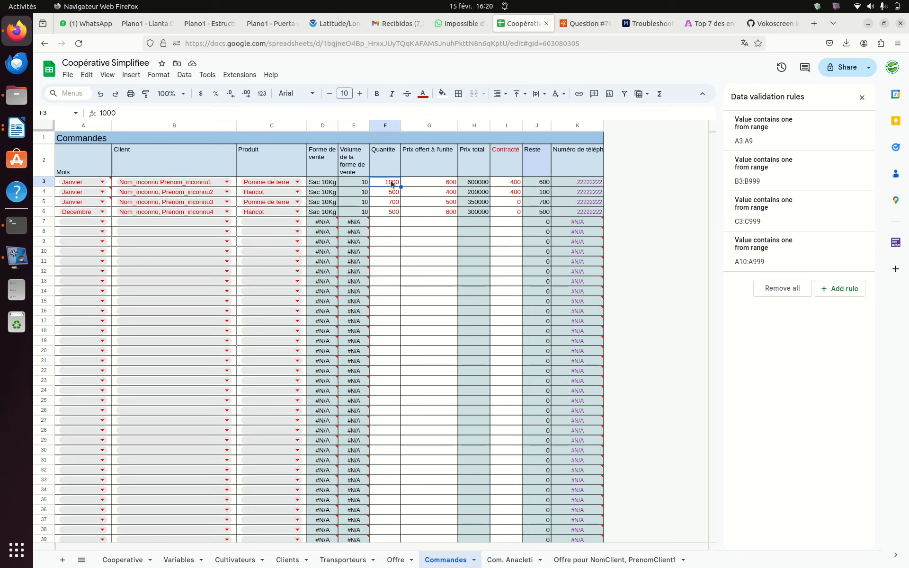
{"action": "left_click", "coordinate": [444, 184]}
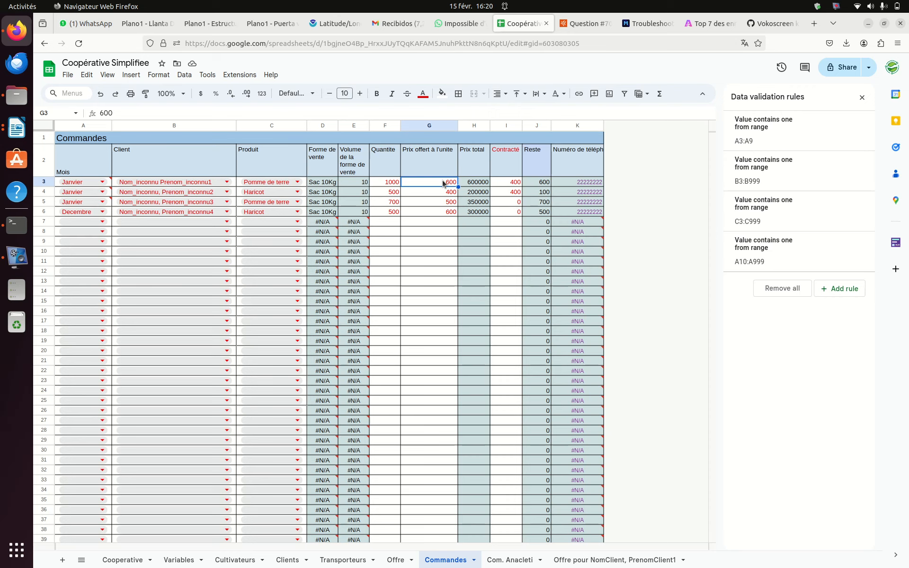
Step: Examine the first order's contracted quantity and remainder formula alongside its offered unit price
{"action": "left_click", "coordinate": [504, 185]}
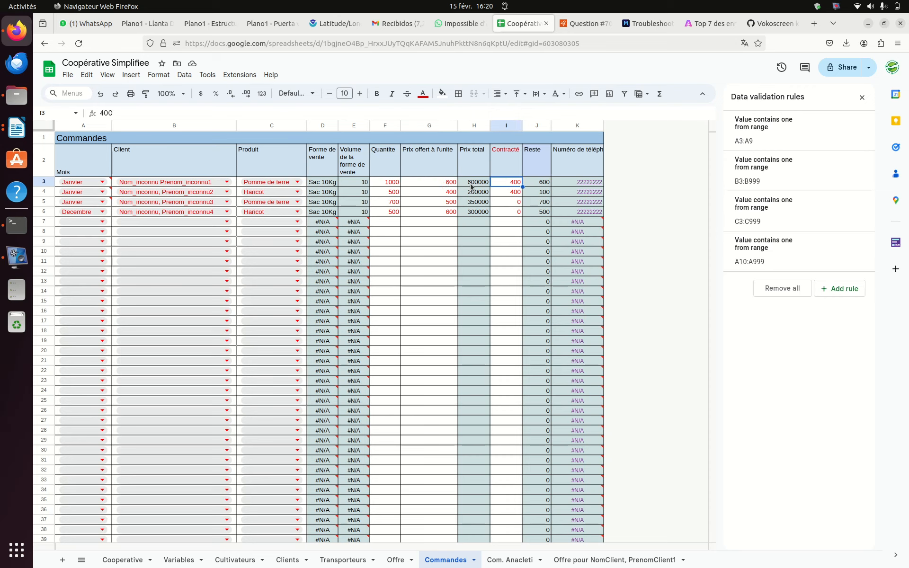
{"action": "left_click", "coordinate": [439, 185]}
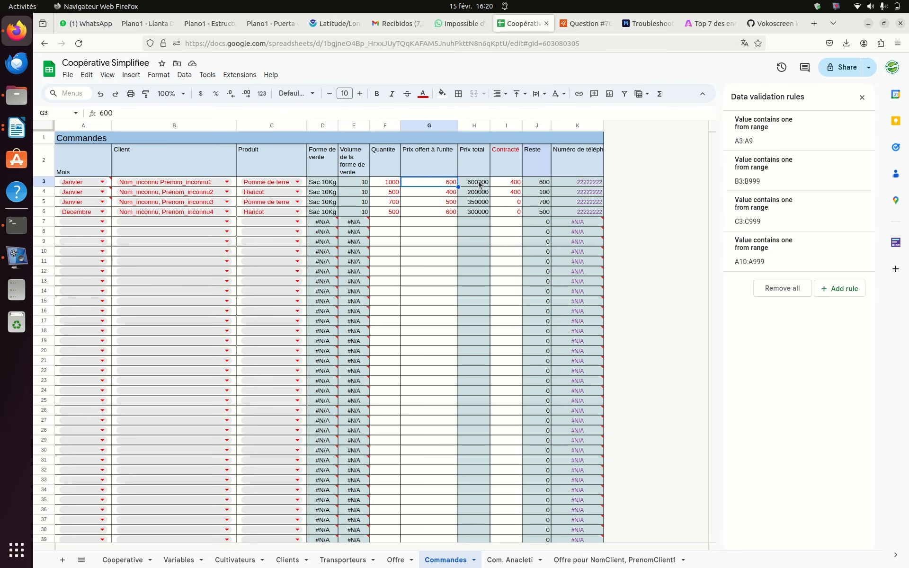
{"action": "left_click", "coordinate": [507, 184]}
{"action": "left_click", "coordinate": [536, 184]}
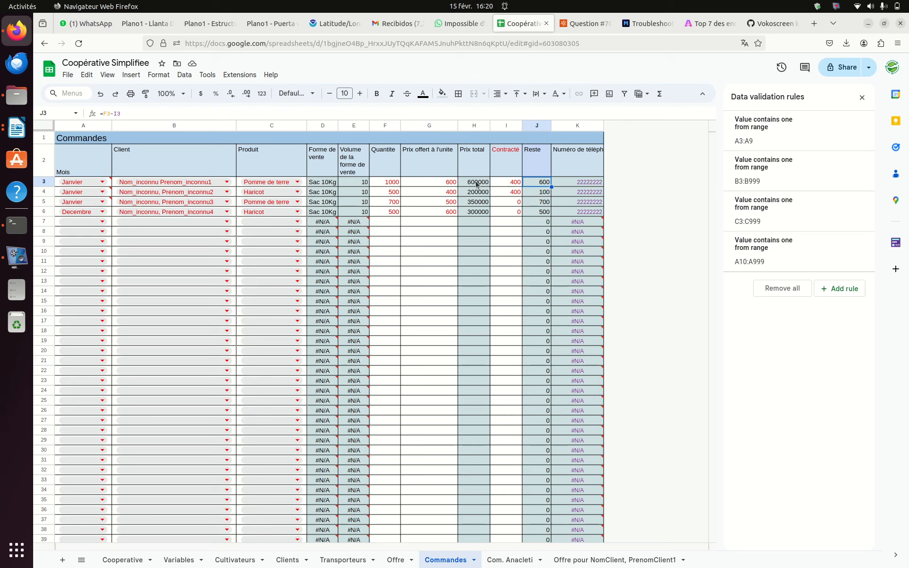
{"action": "left_click", "coordinate": [508, 184]}
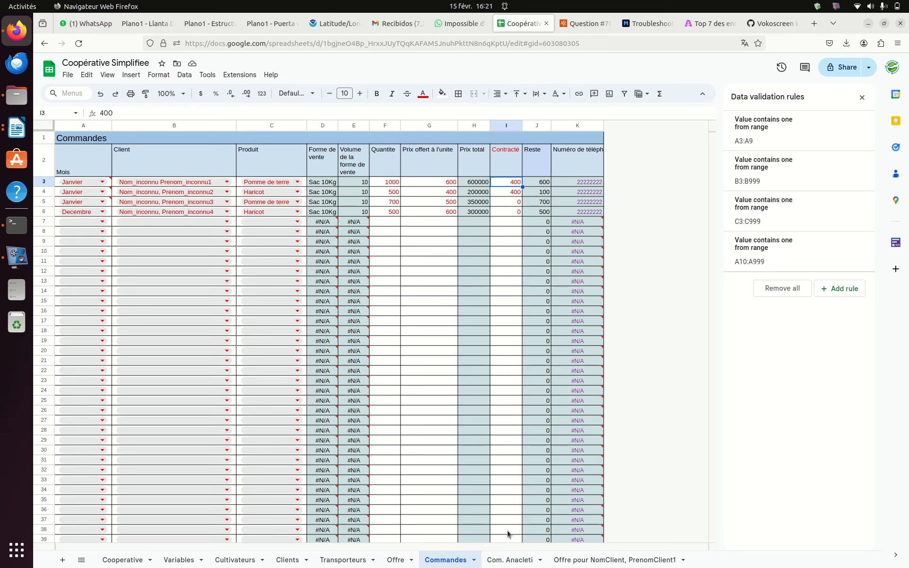
Step: Examine the accepted quantities in I3 and I6 and the available quantity in H3 on the individual cultivator's demand sheet
{"action": "left_click", "coordinate": [521, 563]}
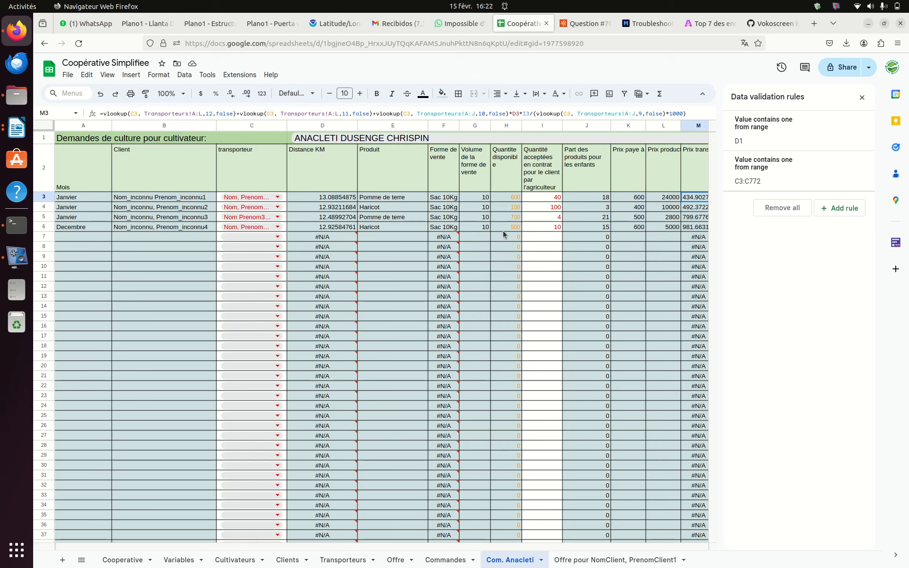
{"action": "left_click", "coordinate": [542, 198]}
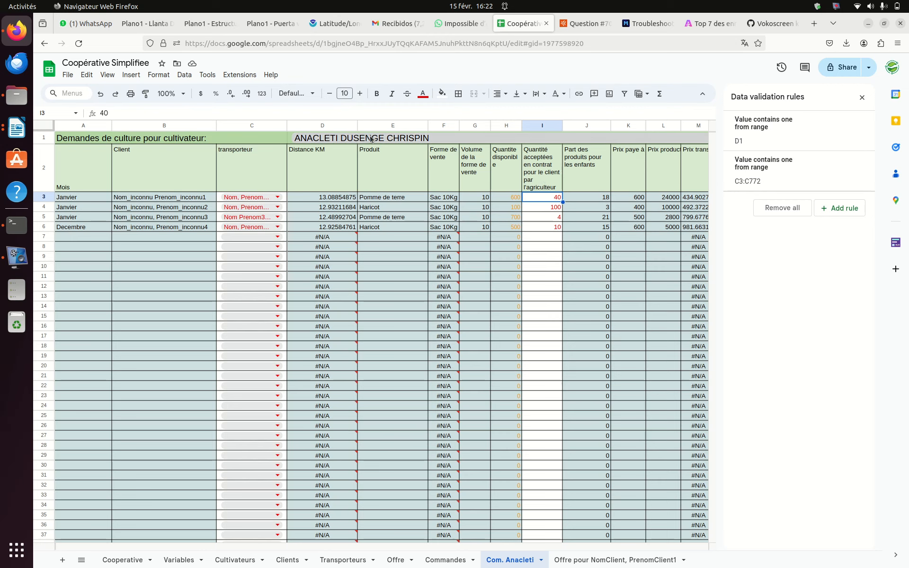
{"action": "left_click", "coordinate": [547, 229]}
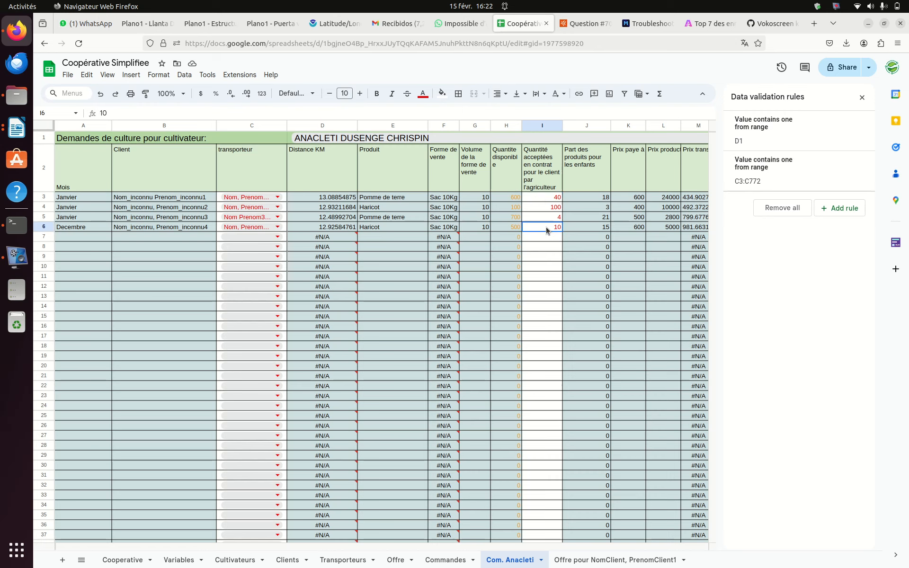
{"action": "left_click", "coordinate": [512, 195]}
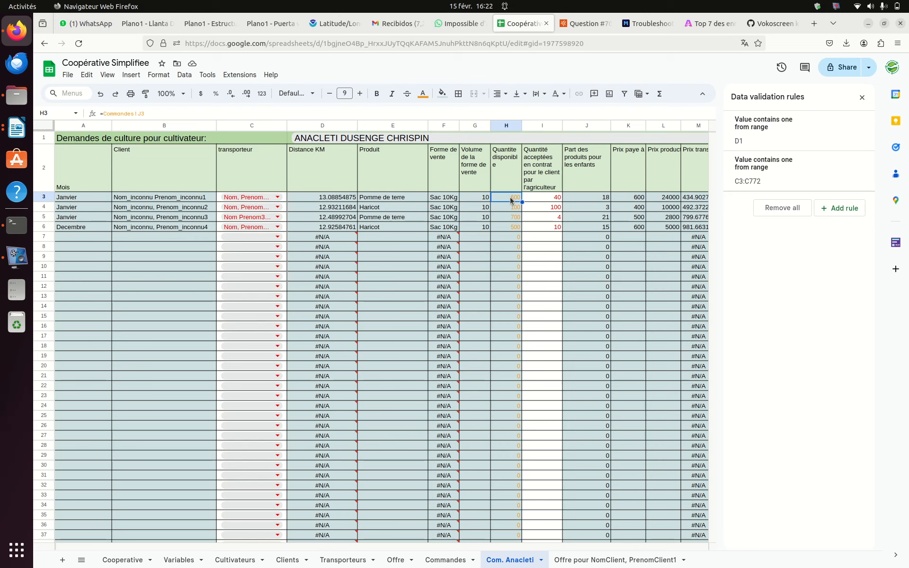
Step: Inspect the row 6 price columns through Prix total, and the transport price formulas in column M from row 6 to row 3
{"action": "left_click", "coordinate": [628, 227]}
{"action": "key", "text": "Right"}
{"action": "key", "text": "Right"}
{"action": "key", "text": "Right"}
{"action": "key", "text": "Right"}
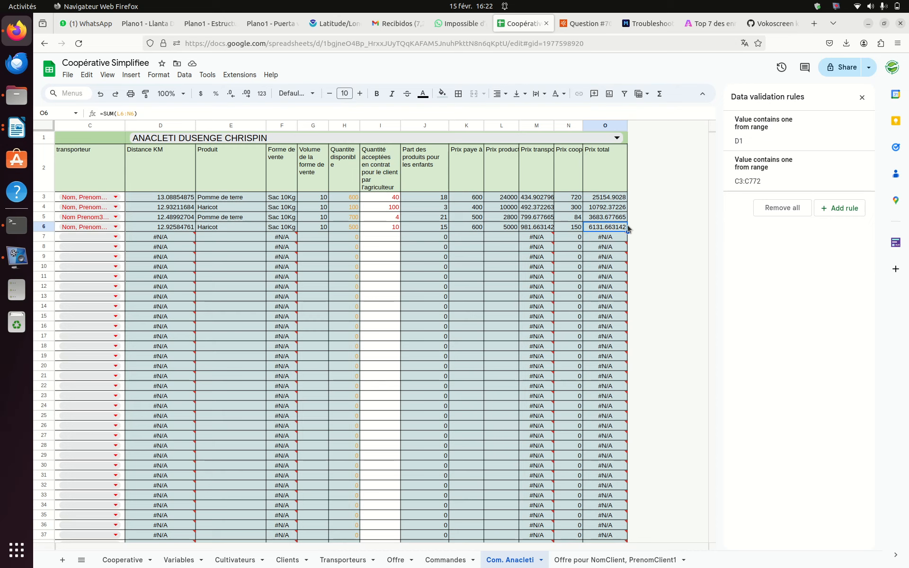
{"action": "key", "text": "Left"}
{"action": "key", "text": "Left"}
{"action": "key", "text": "Left"}
{"action": "key", "text": "Right"}
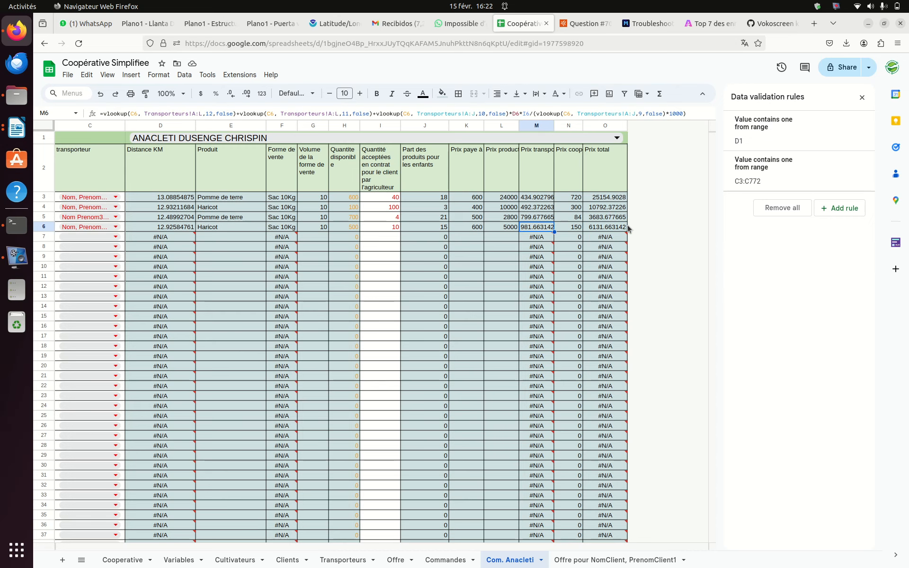
{"action": "key", "text": "Up"}
{"action": "key", "text": "Up"}
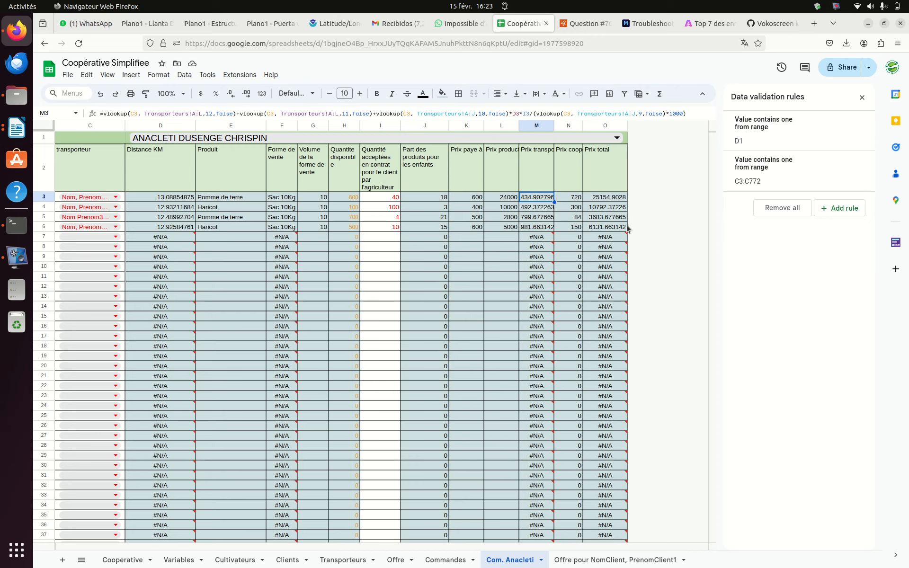
Step: Inspect the cooperative price formula in N3 and the total price formula in O3 alongside the row's order details
{"action": "left_click", "coordinate": [572, 199]}
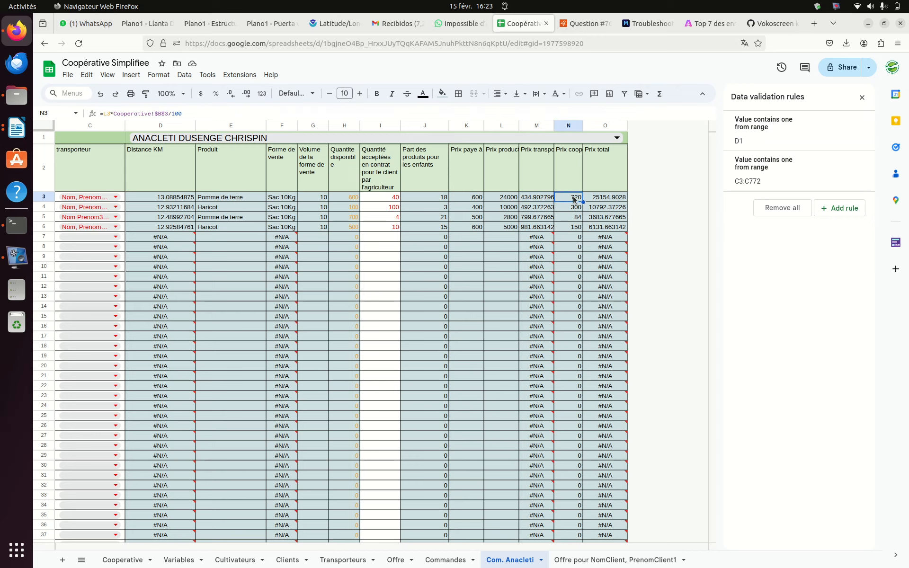
{"action": "left_click", "coordinate": [599, 199]}
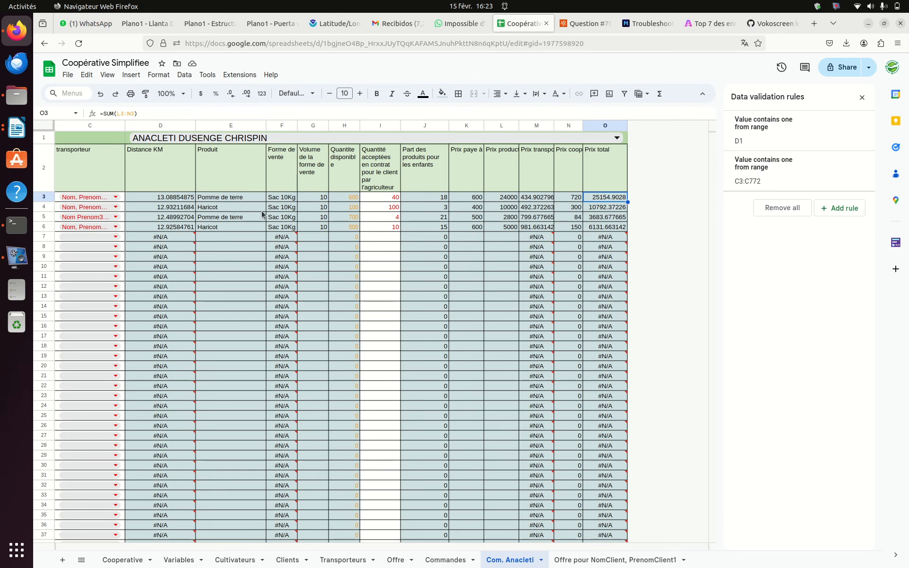
{"action": "scroll", "coordinate": [231, 215], "scroll_direction": "left", "scroll_amount": 3}
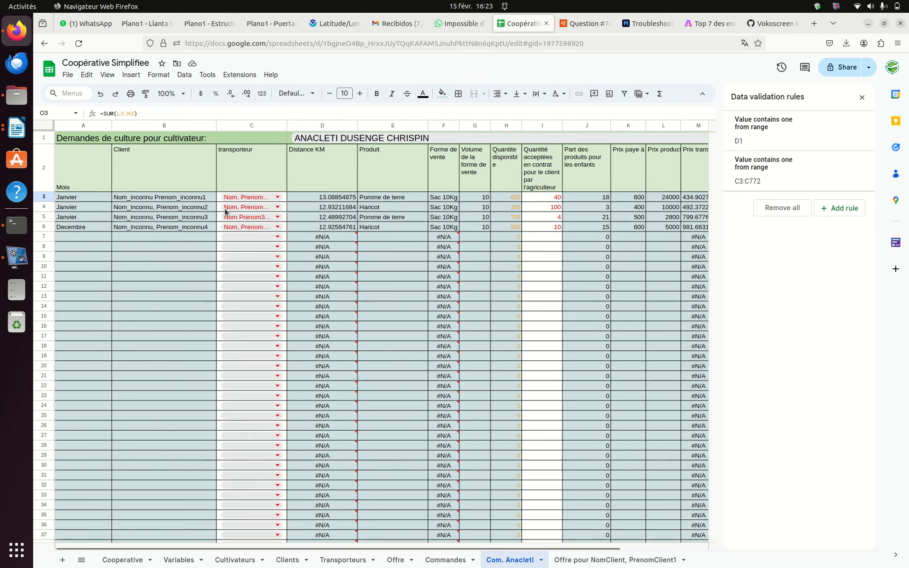
{"action": "scroll", "coordinate": [230, 215], "scroll_direction": "right", "scroll_amount": 3}
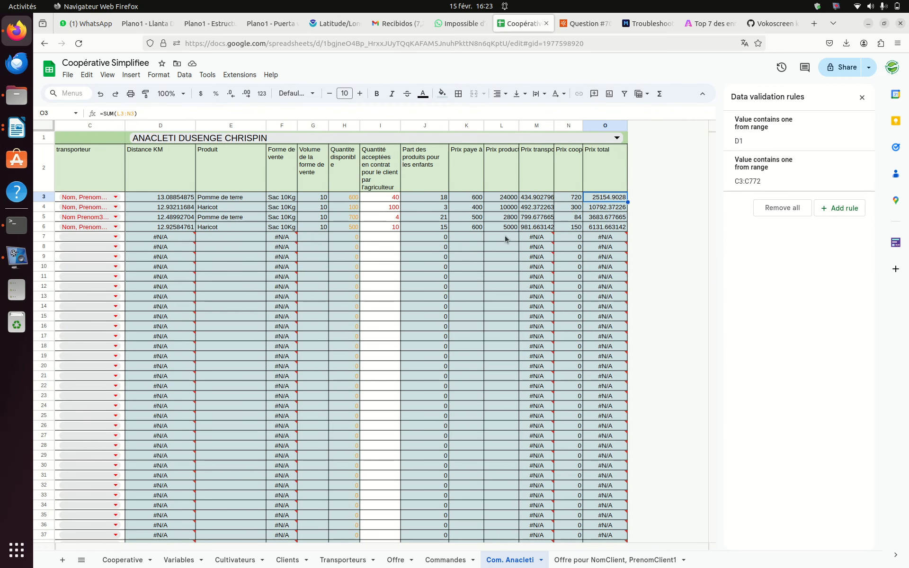
Step: Compare the individual client's offer sheet with the Offre sheet, examining its available quantity in H3 and ordered quantity in I3
{"action": "left_click", "coordinate": [604, 560]}
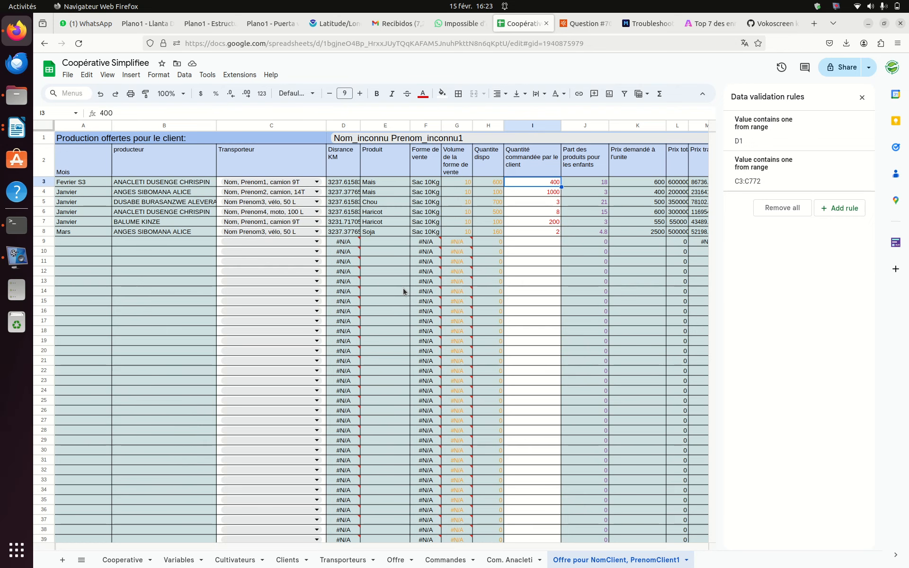
{"action": "left_click", "coordinate": [397, 560]}
{"action": "left_click", "coordinate": [610, 561]}
{"action": "left_click", "coordinate": [481, 183]}
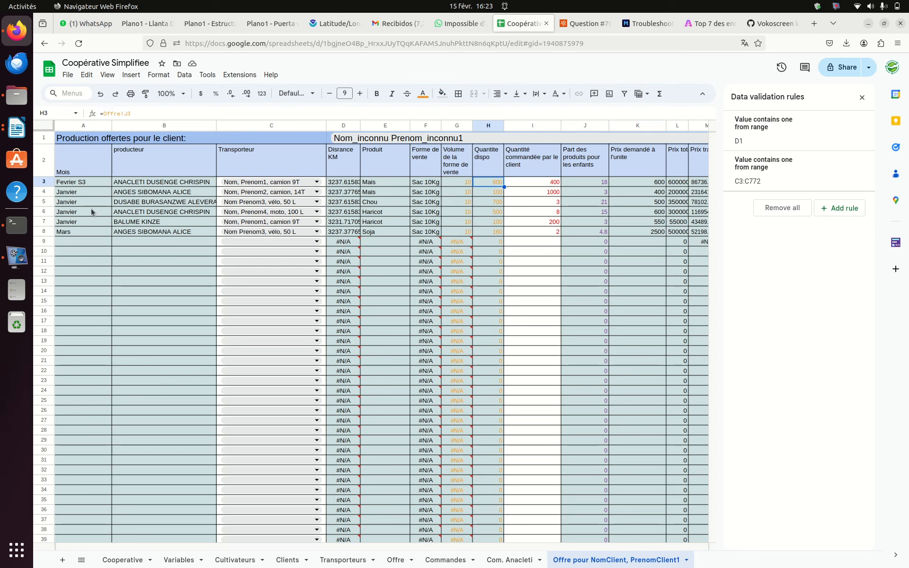
{"action": "left_click", "coordinate": [534, 184]}
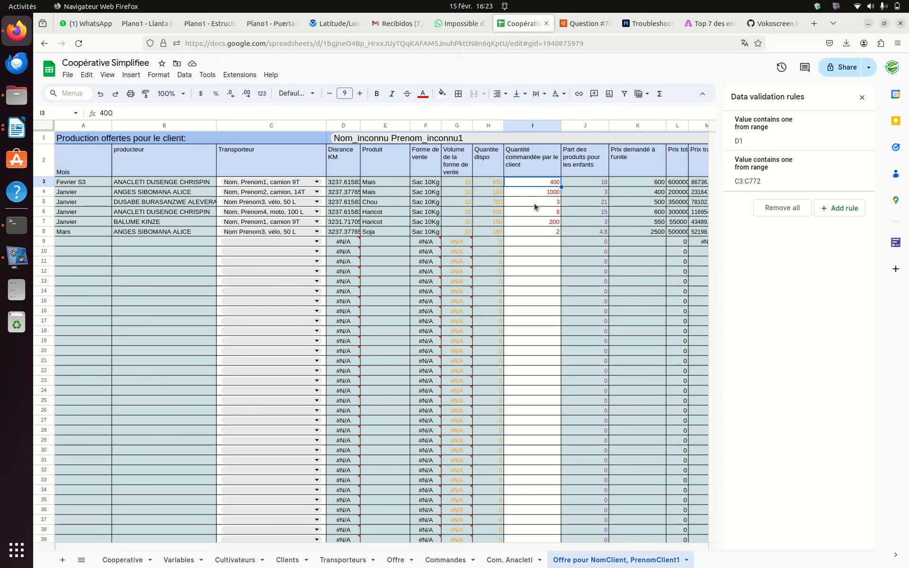
Step: Fill the Prix total formula from O6 down to O8 and the cooperative price formula from N6 down to N9
{"action": "scroll", "coordinate": [569, 332], "scroll_direction": "right", "scroll_amount": 4}
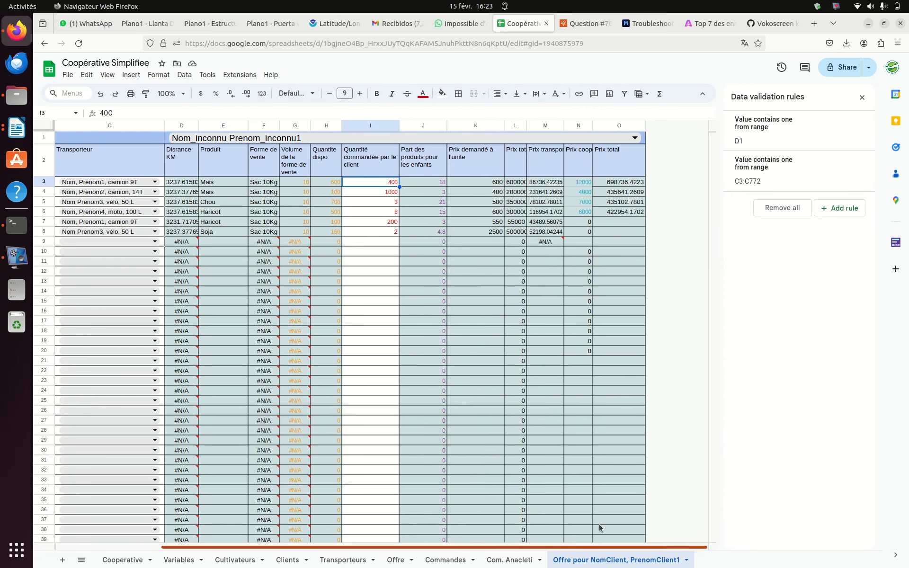
{"action": "left_click", "coordinate": [630, 214]}
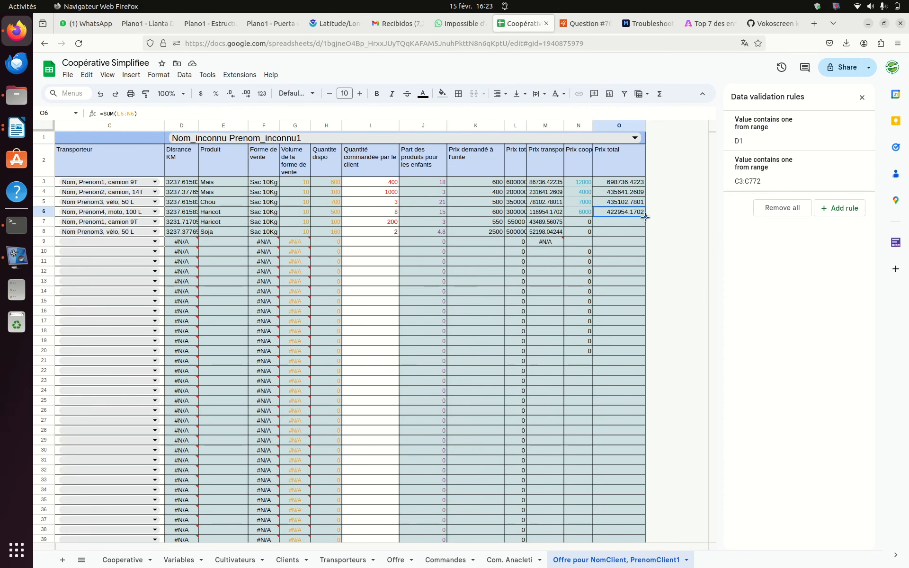
{"action": "left_click_drag", "start_coordinate": [645, 217], "coordinate": [645, 232]}
{"action": "left_click", "coordinate": [588, 215]}
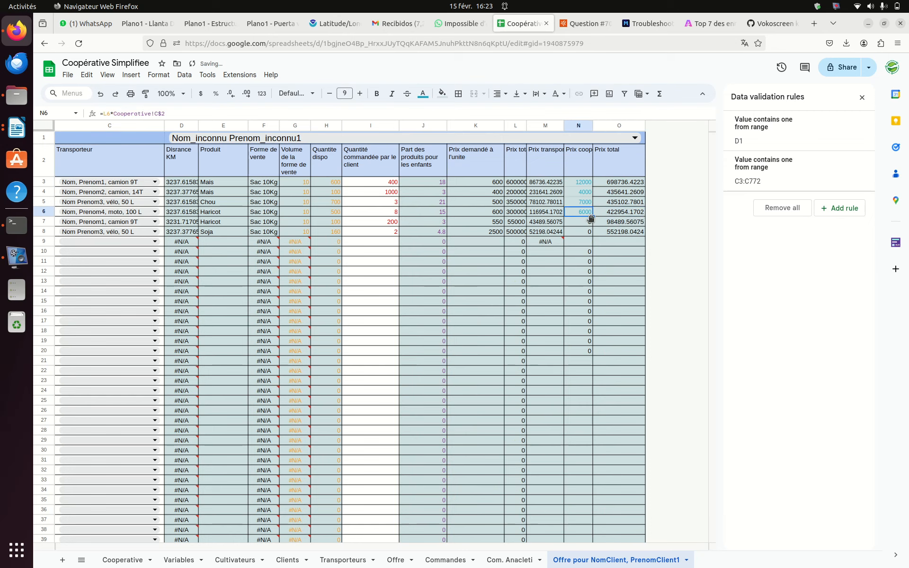
{"action": "left_click_drag", "start_coordinate": [593, 216], "coordinate": [589, 243]}
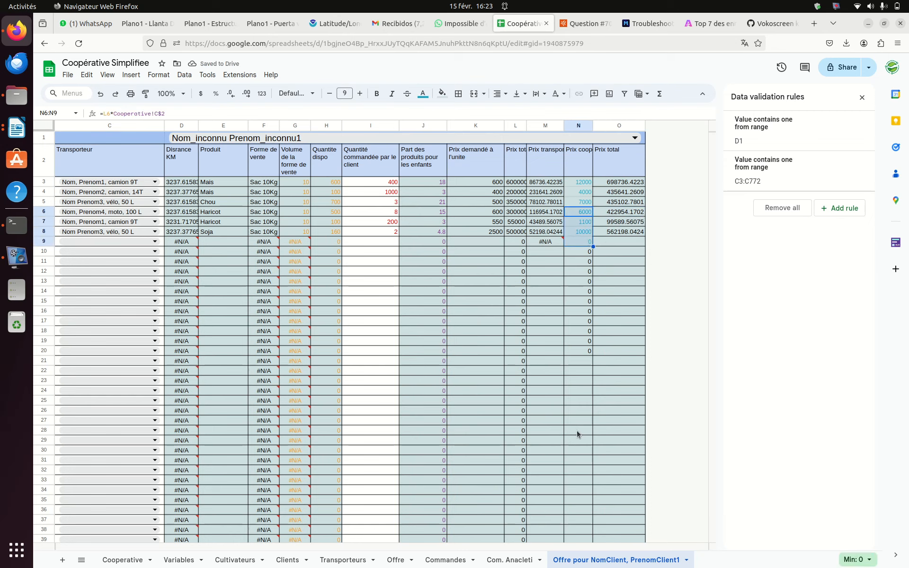
{"action": "left_click", "coordinate": [839, 8]}
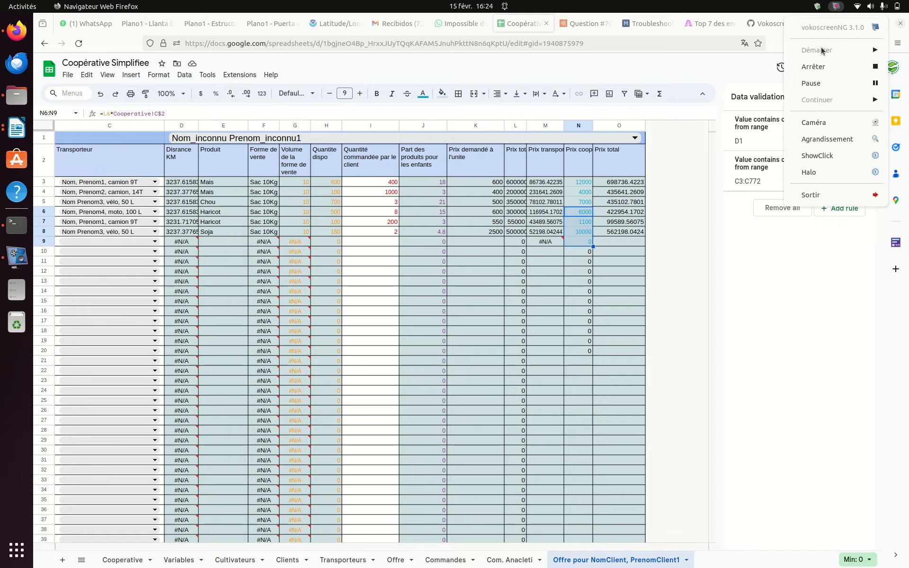